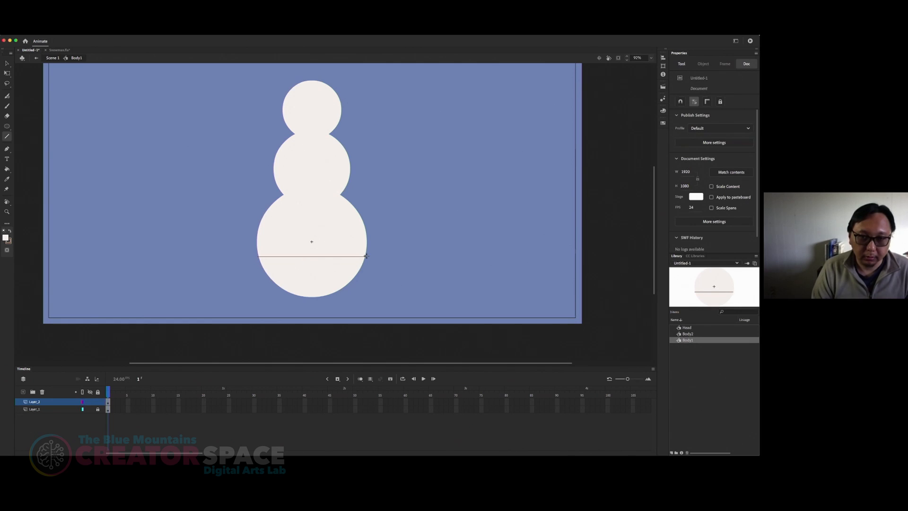
Step: Outline the lower part of the bottom circle with a horizontal line and two lines curved along the circle's lower edge
mouse_move(260, 255)
left_mouse_down()
mouse_move(316, 299)
mouse_move(365, 255)
left_mouse_up()
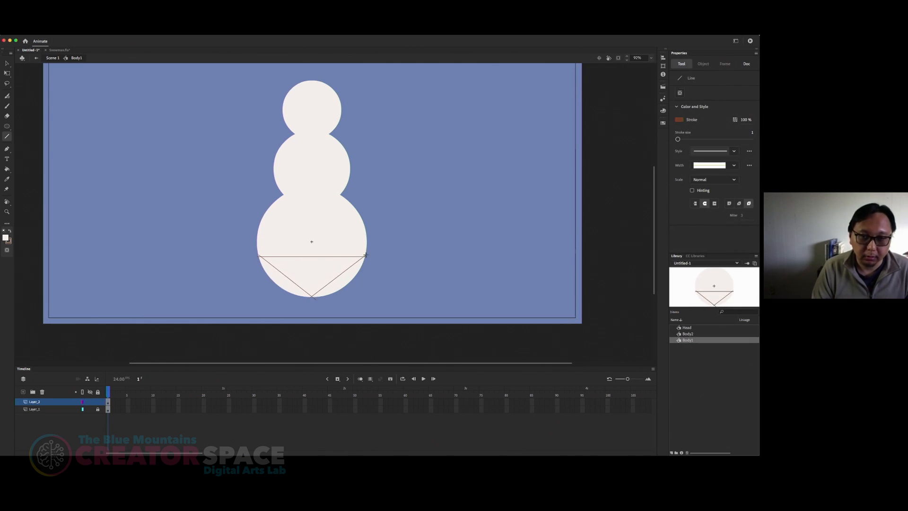
key("v")
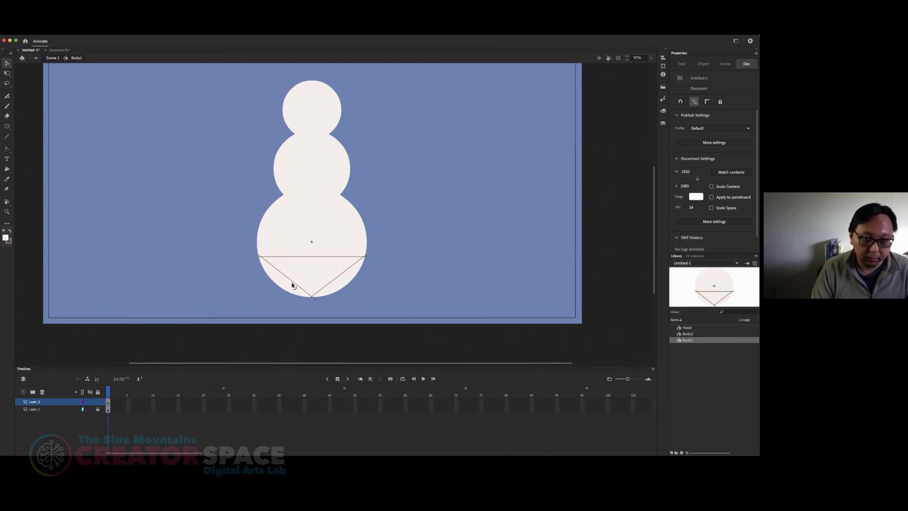
left_click_drag(292, 285, 341, 291)
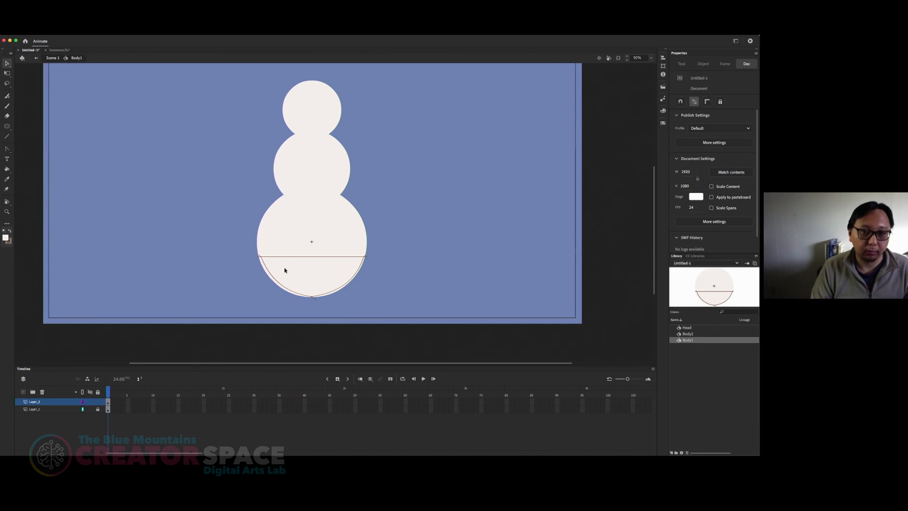
key("n")
left_click_drag(284, 239, 503, 238)
key("super+z")
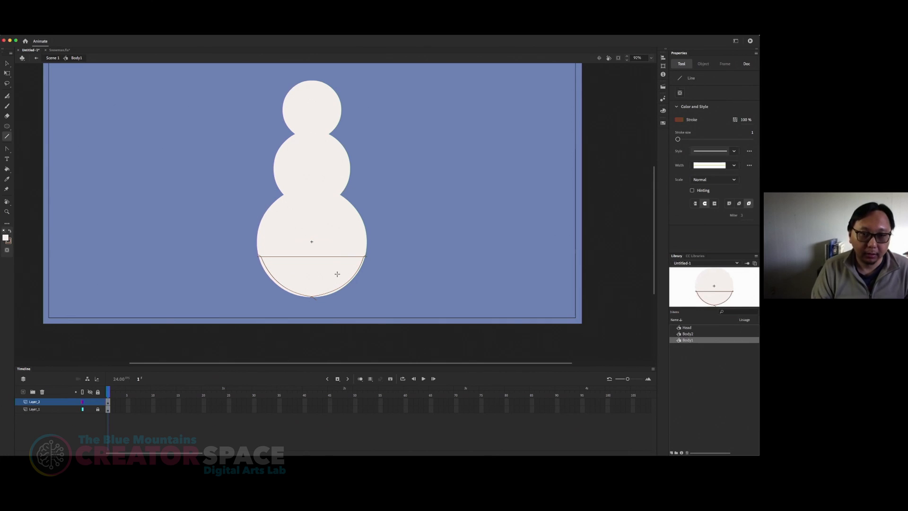
key("v")
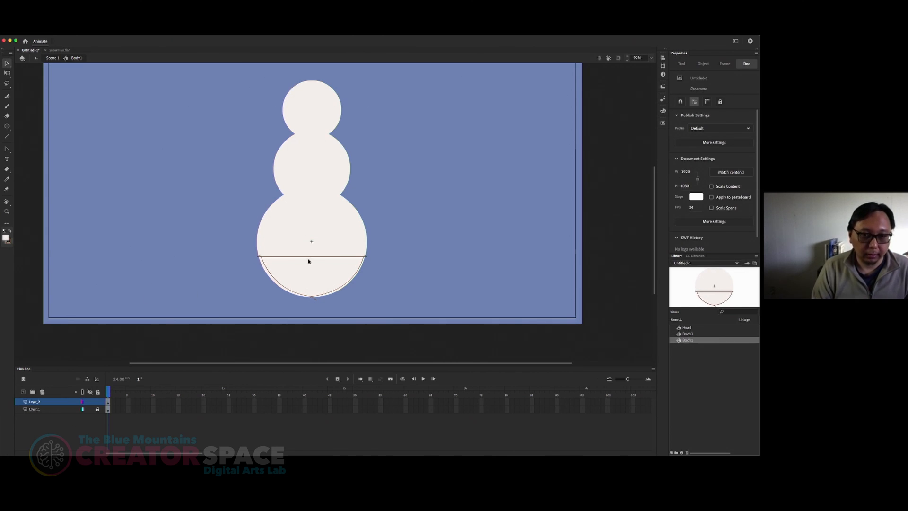
Step: Fill the outlined area of the bottom circle with solid black 000000 at 15% alpha using the Paint Bucket
left_click(7, 169)
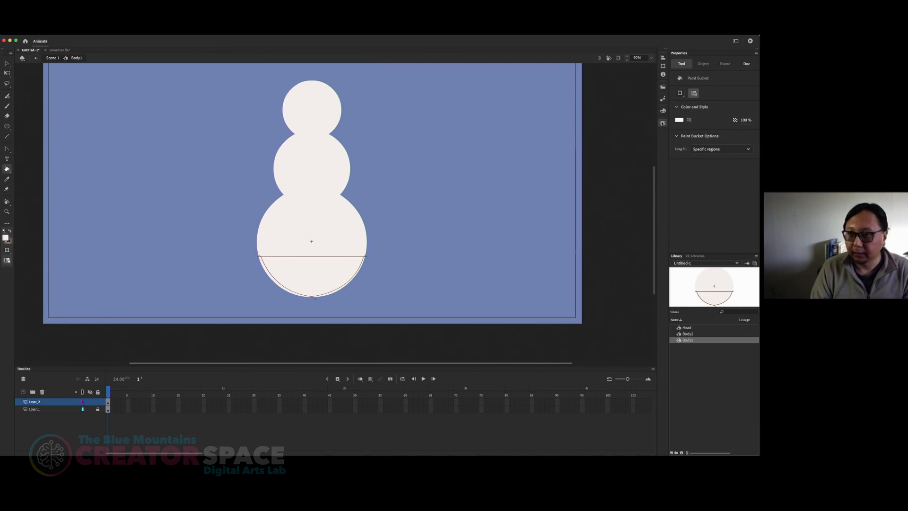
left_click(663, 111)
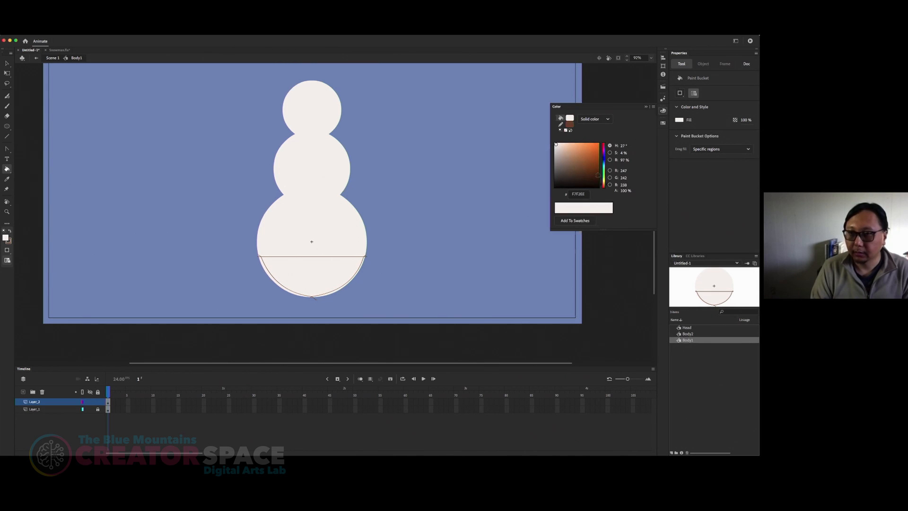
left_click_drag(565, 178, 530, 201)
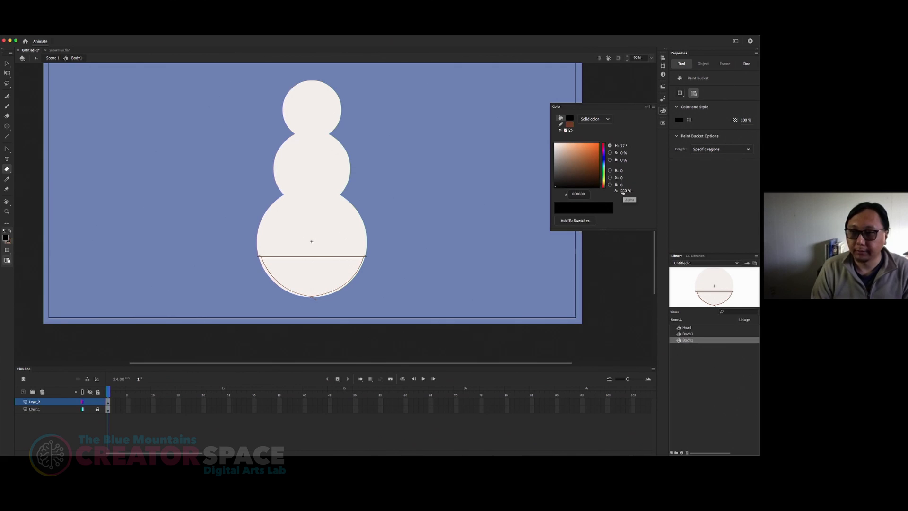
left_click(623, 191)
type("15")
key("Return")
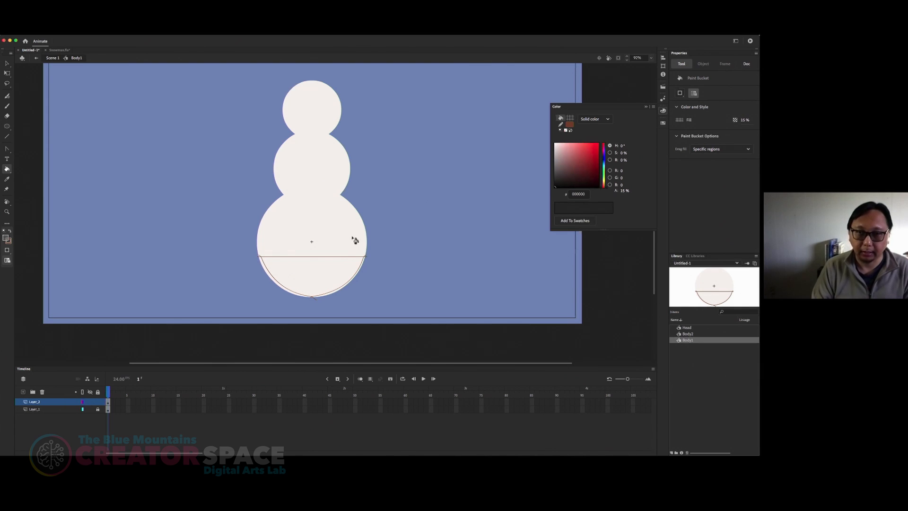
left_click(326, 275)
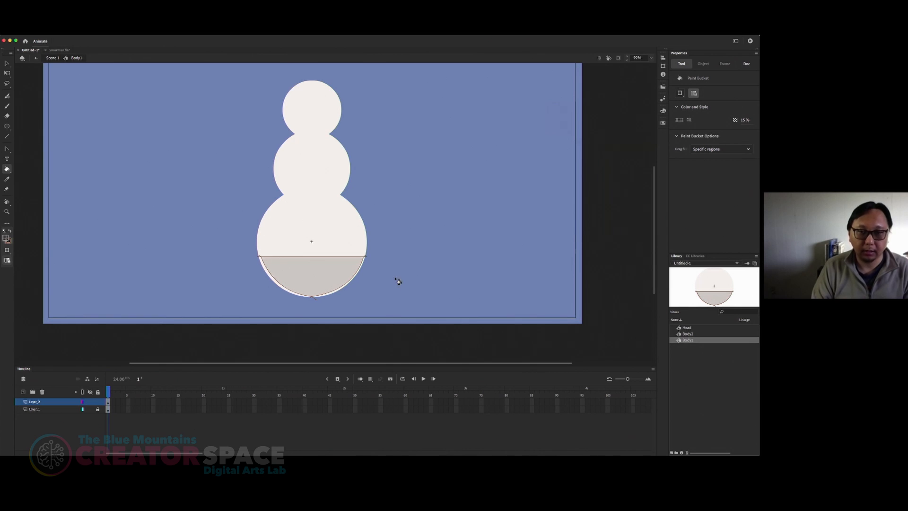
Step: Delete all outline strokes around the shaded area of the bottom circle
key("v")
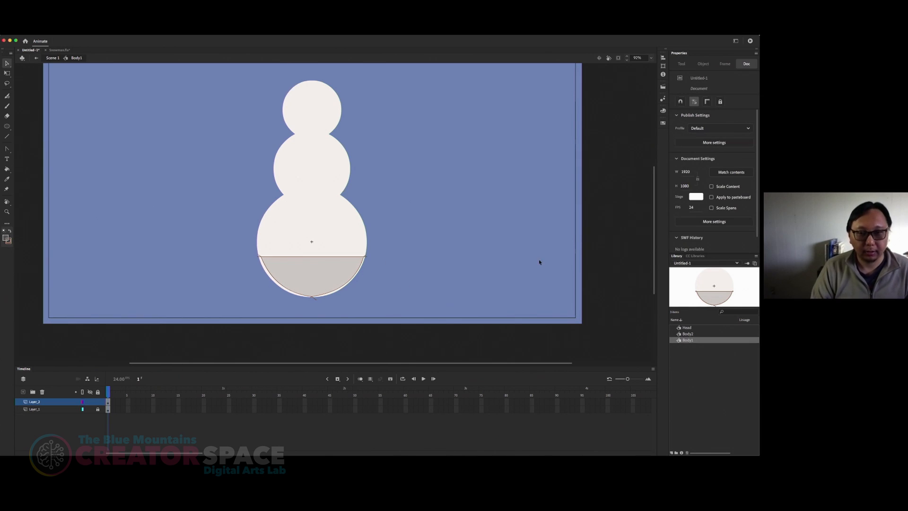
left_click(262, 259)
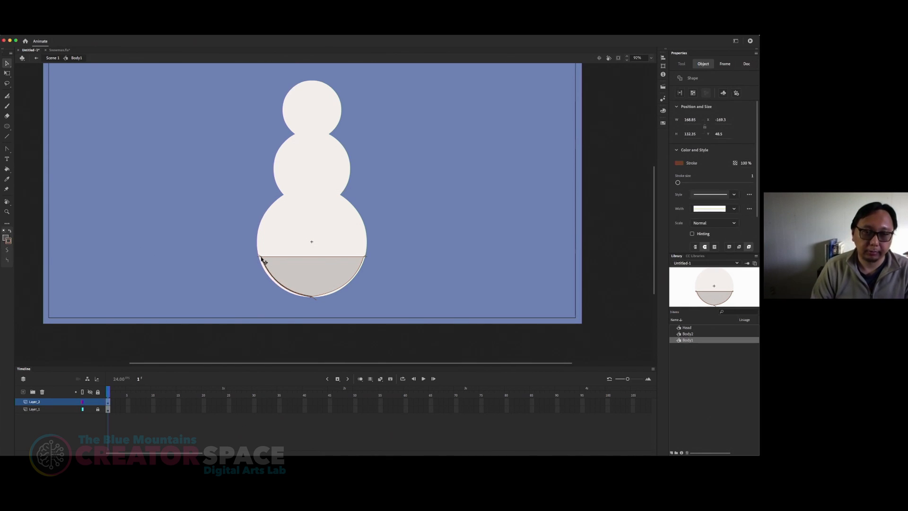
double_click(261, 259)
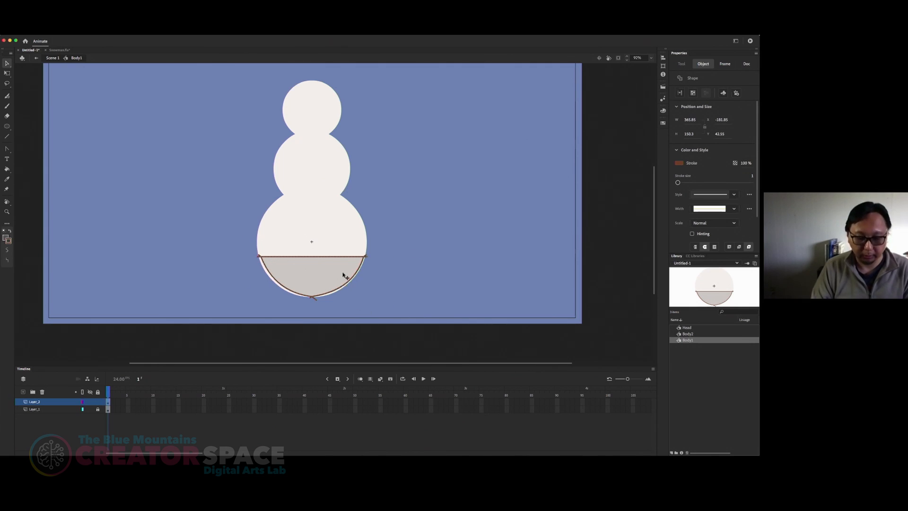
key("Delete")
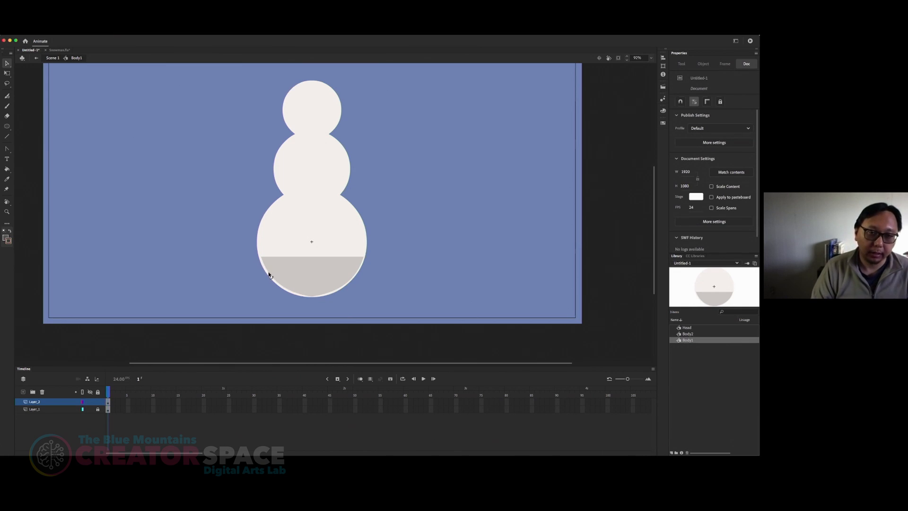
Step: Curve the straight upper edge of the bottom circle's shading downward to form a crescent shadow, and select the shadow
left_click_drag(260, 258, 261, 260)
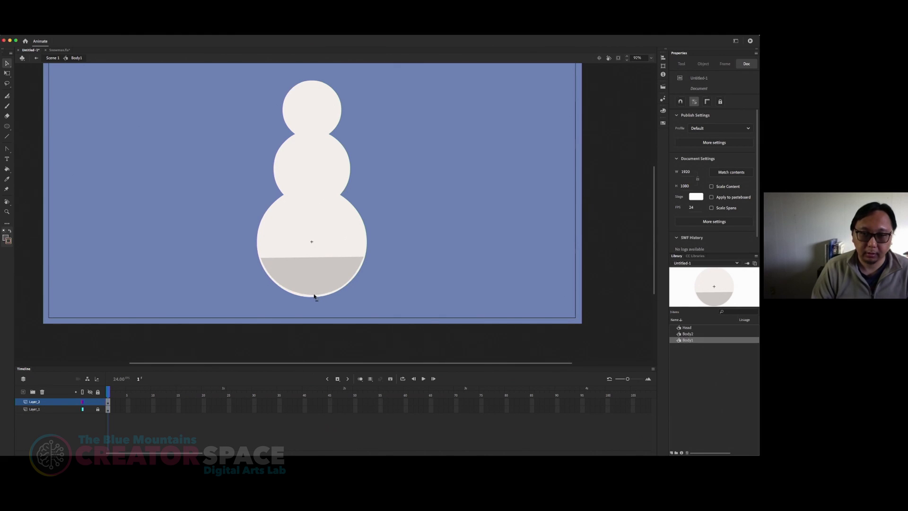
left_click_drag(310, 261, 310, 286)
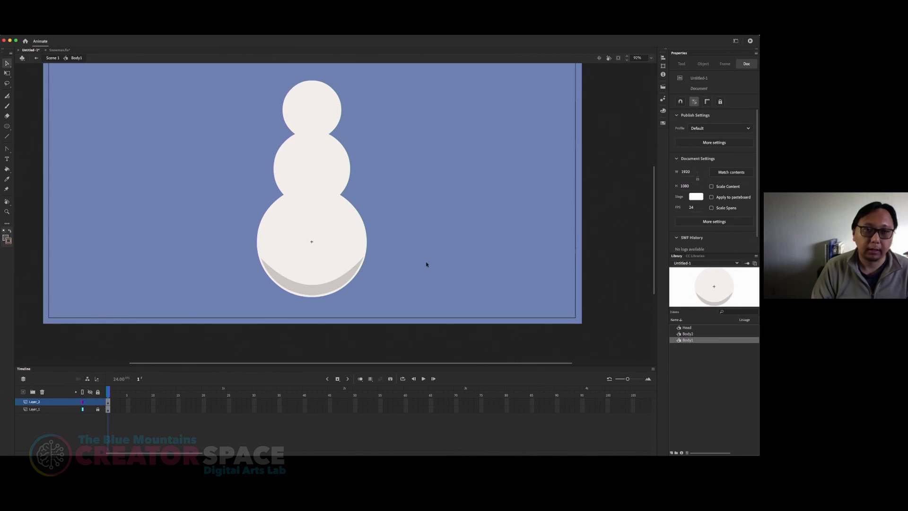
left_click(319, 293)
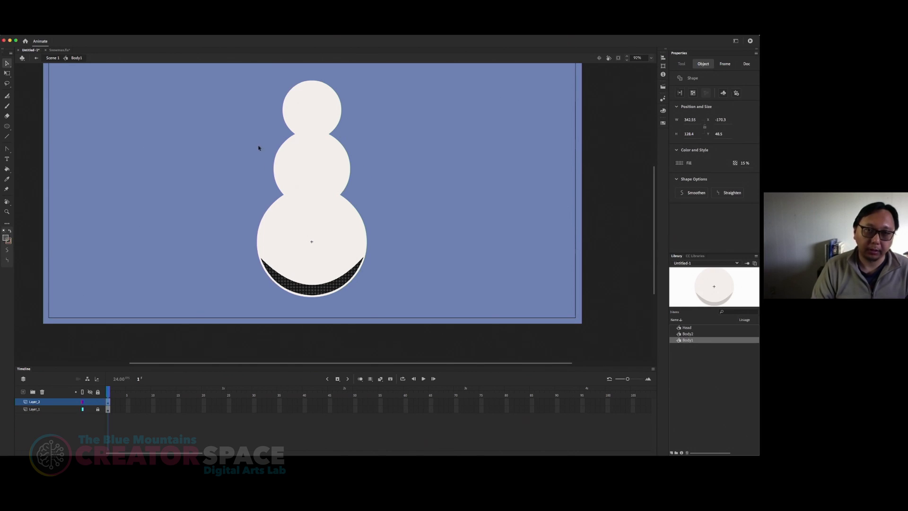
Step: Return to Scene 1, open the Body2 symbol for editing and add a new layer above its circle
left_click(57, 58)
left_click(310, 169)
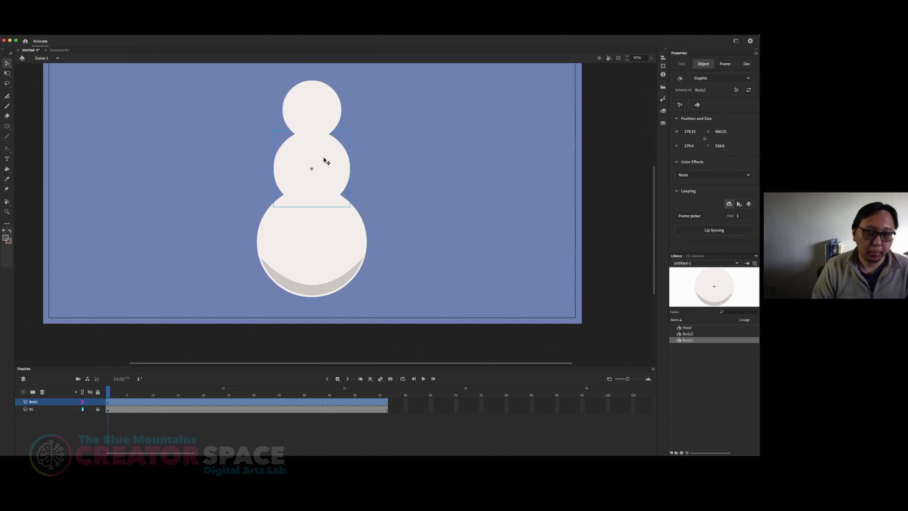
double_click(325, 161)
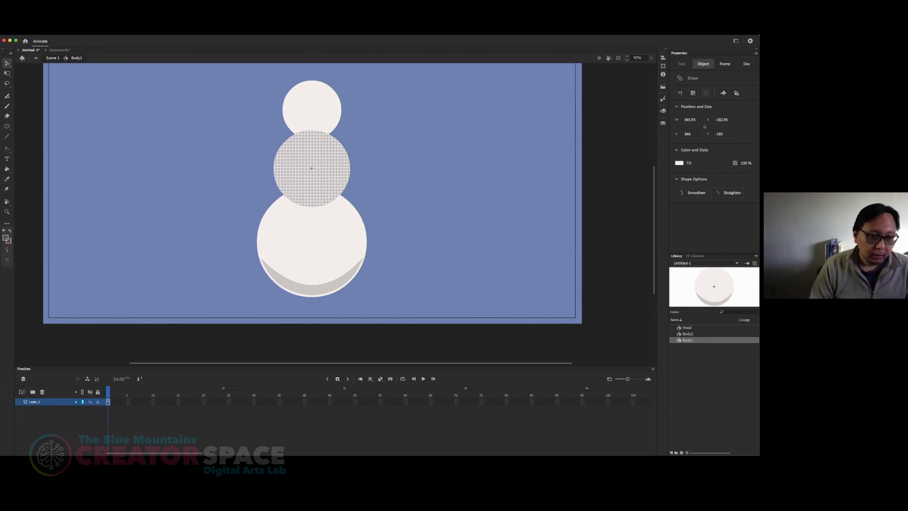
left_click(22, 391)
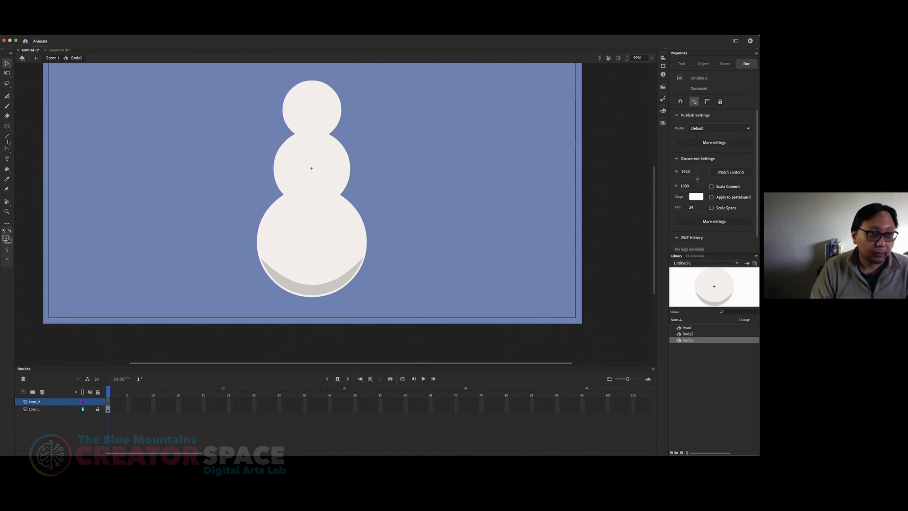
Step: Outline the lower half of the middle circle with a straight line and curved lines, and fill it with the 15% alpha shadow colour
key("n")
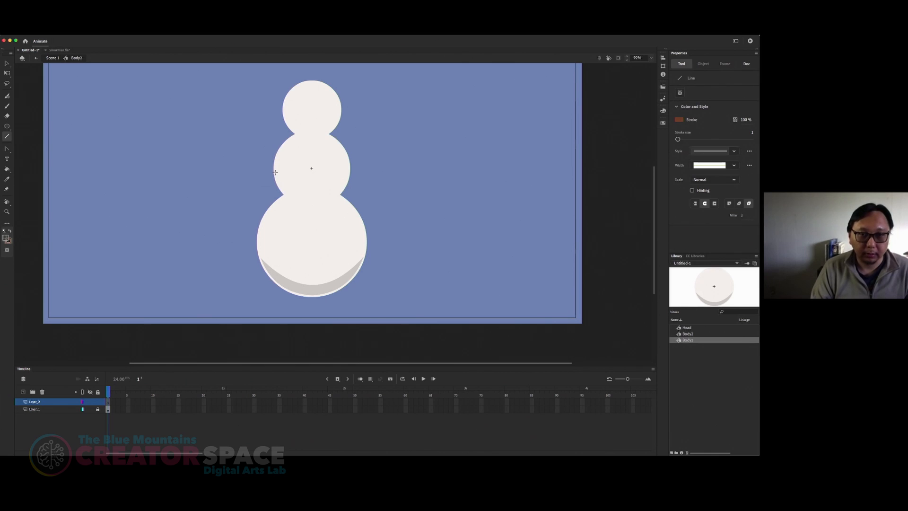
left_click_drag(274, 172, 350, 172)
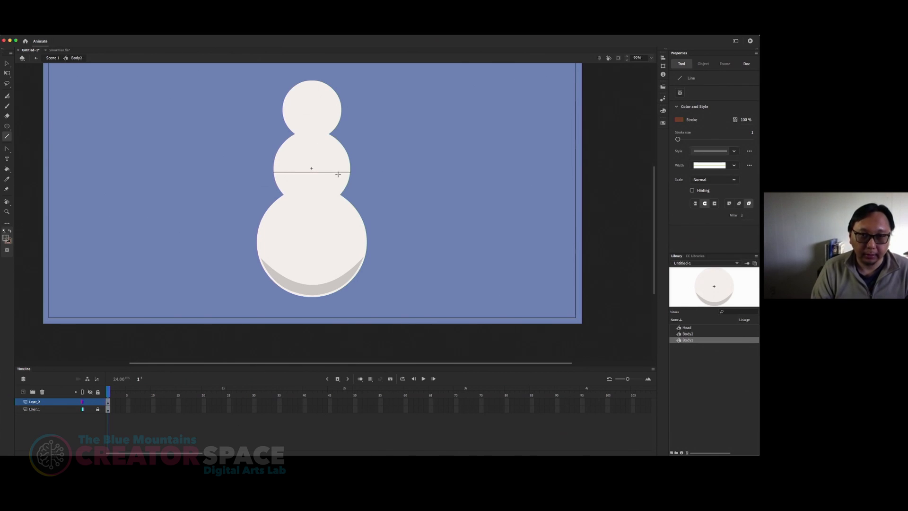
mouse_move(274, 172)
left_mouse_down()
mouse_move(303, 184)
mouse_move(310, 206)
mouse_move(350, 173)
mouse_move(333, 197)
mouse_move(290, 197)
left_mouse_up()
key("v")
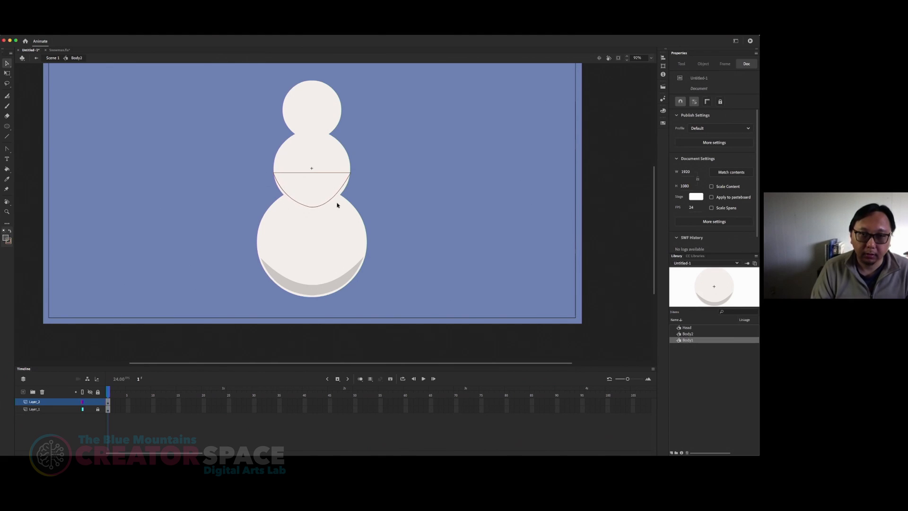
left_click_drag(327, 202, 313, 204)
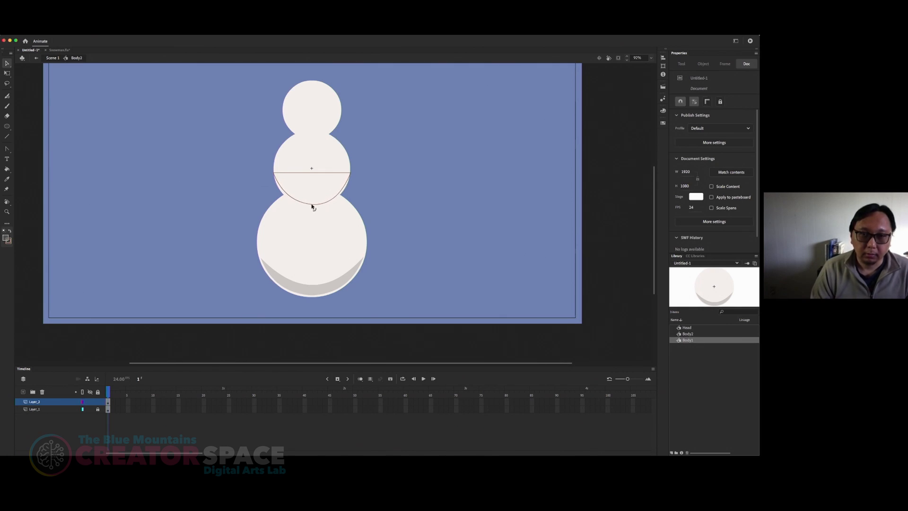
key("k")
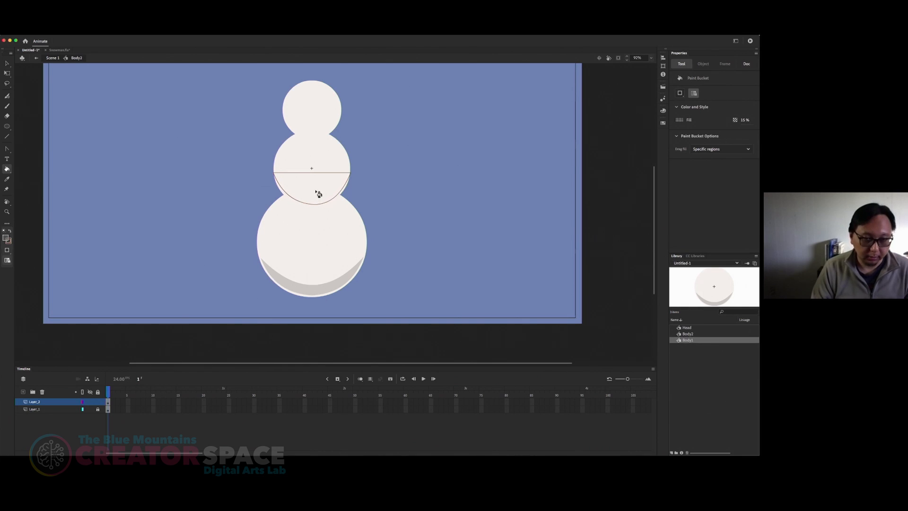
left_click(320, 196)
Step: Curve the upper edge of the middle circle's shading downward into a crescent and pull its lower edge to the circle's rim
key("v")
left_click_drag(311, 173, 314, 198)
left_click(315, 198)
left_click(365, 192)
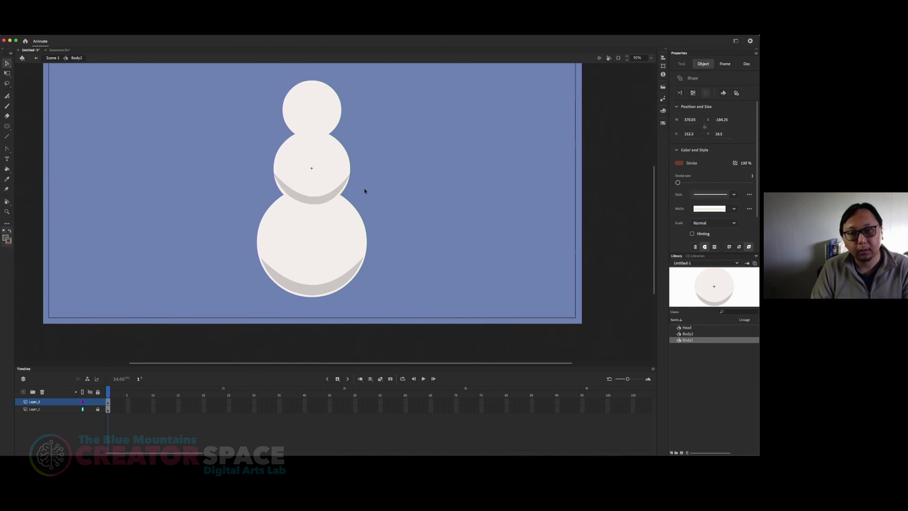
left_click(324, 202)
left_click_drag(322, 203, 320, 206)
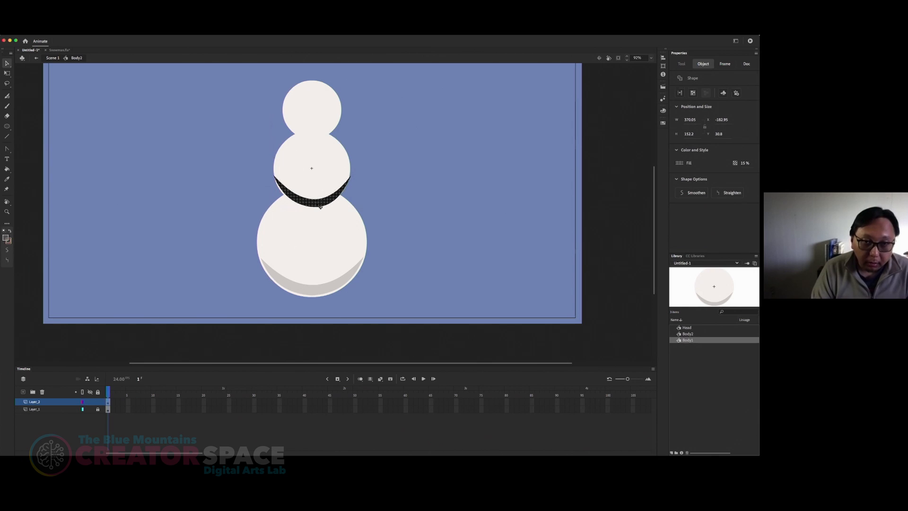
left_click(358, 192)
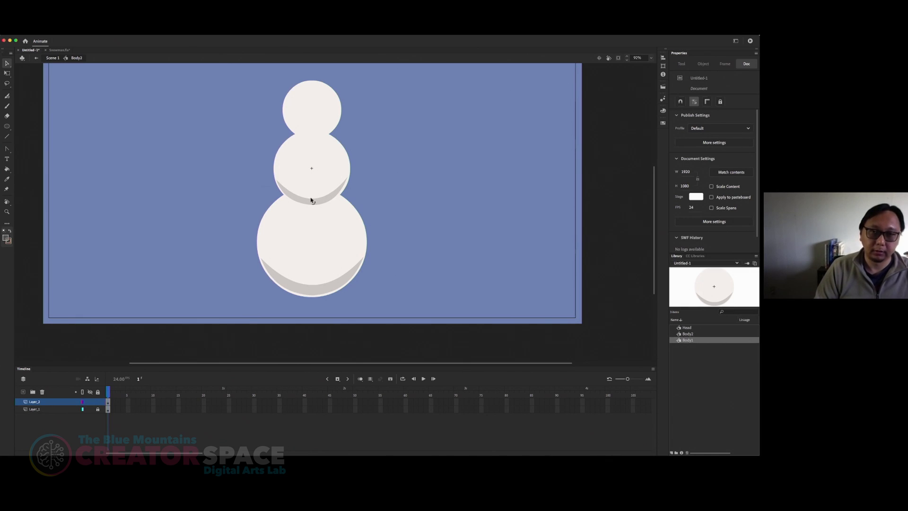
Step: Return to Scene 1, open the Head symbol for editing and add a new layer above its circle
left_click(52, 57)
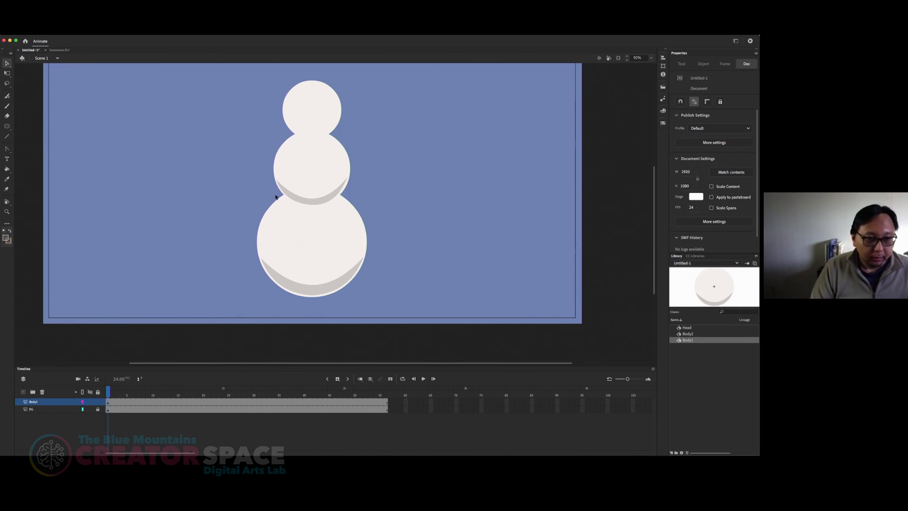
left_click(324, 133)
double_click(316, 108)
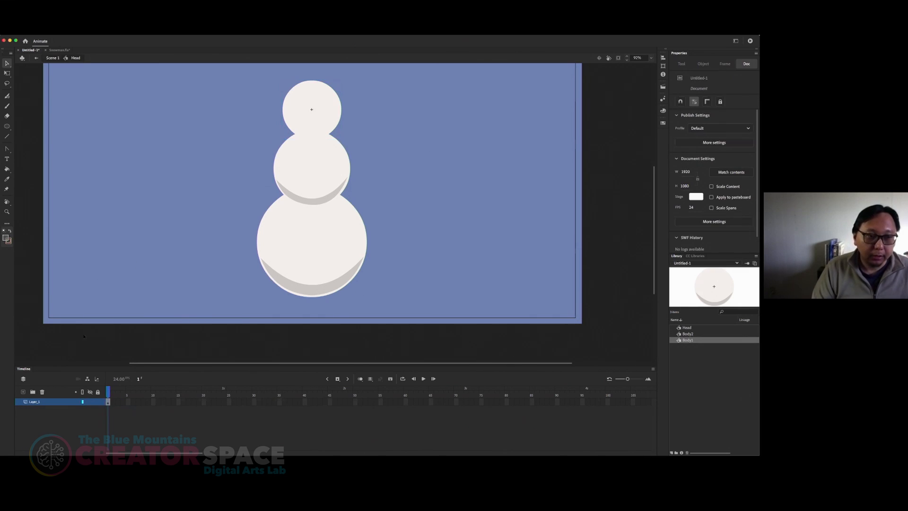
left_click(24, 392)
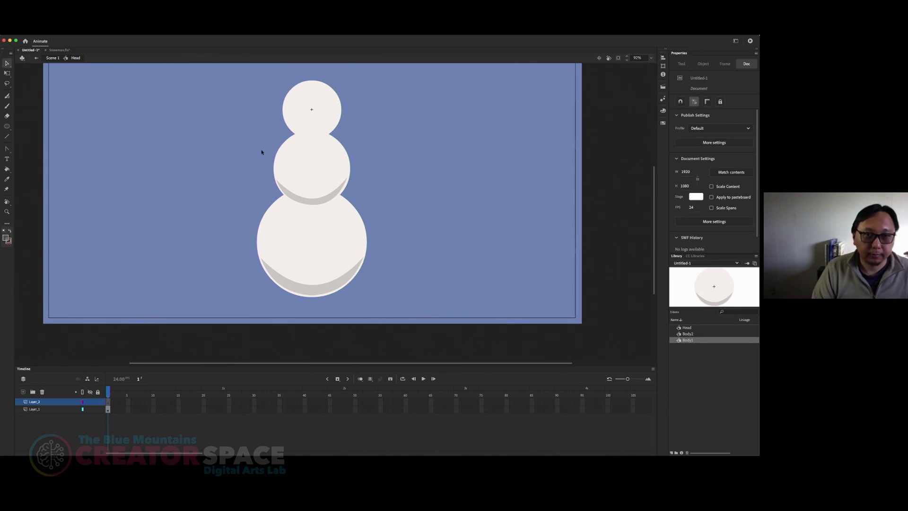
Step: Copy the crescent shading shape from inside the Body2 symbol, return to Scene 1 and reopen the Head symbol for editing
left_click(53, 58)
double_click(312, 201)
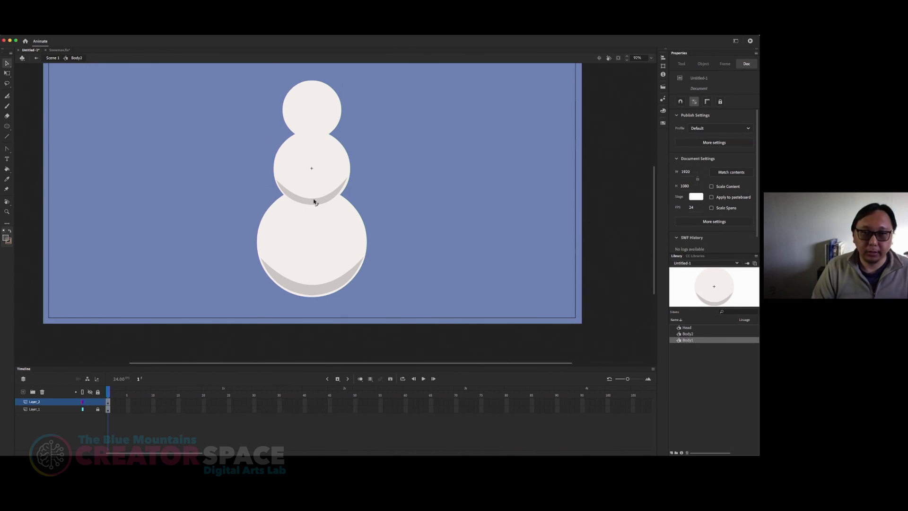
left_click(314, 202)
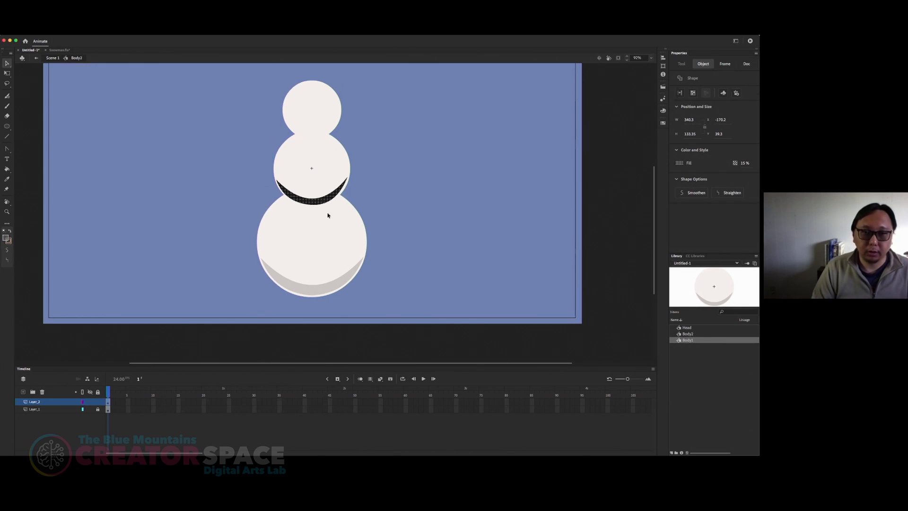
left_click(57, 59)
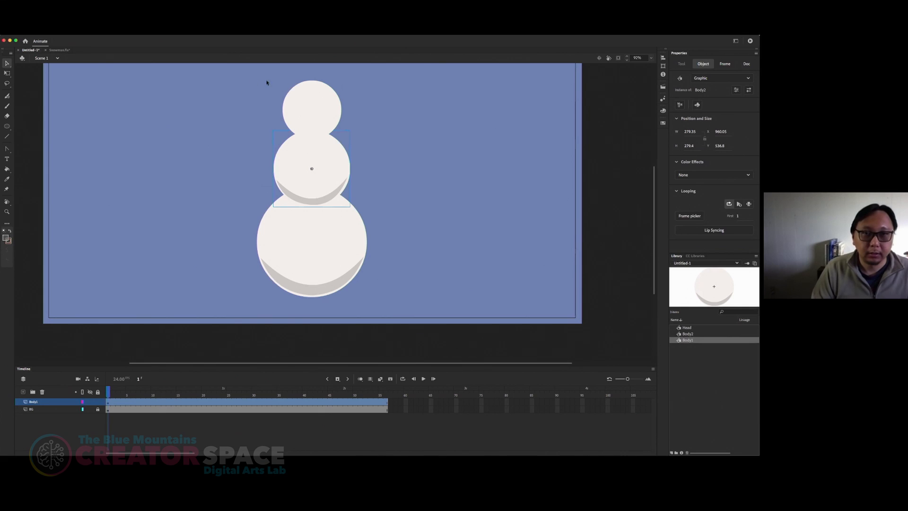
double_click(322, 108)
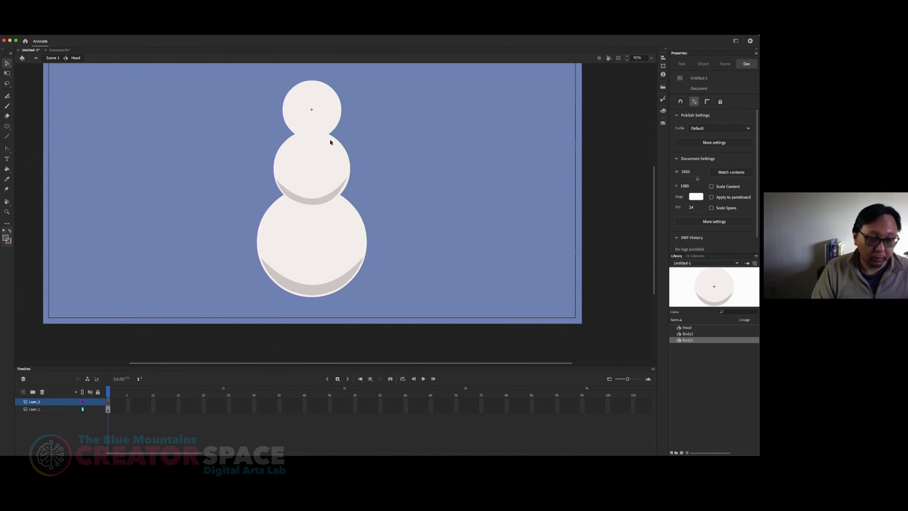
Step: Paste the copied crescent onto the Head symbol's new layer and fit it along the lower rim of the head circle
key("super+v")
left_click_drag(340, 223, 324, 138)
key("Left")
key("Left")
key("Left")
key("Down")
key("Down")
key("Down")
key("Down")
key("Left")
key("Left")
key("Down")
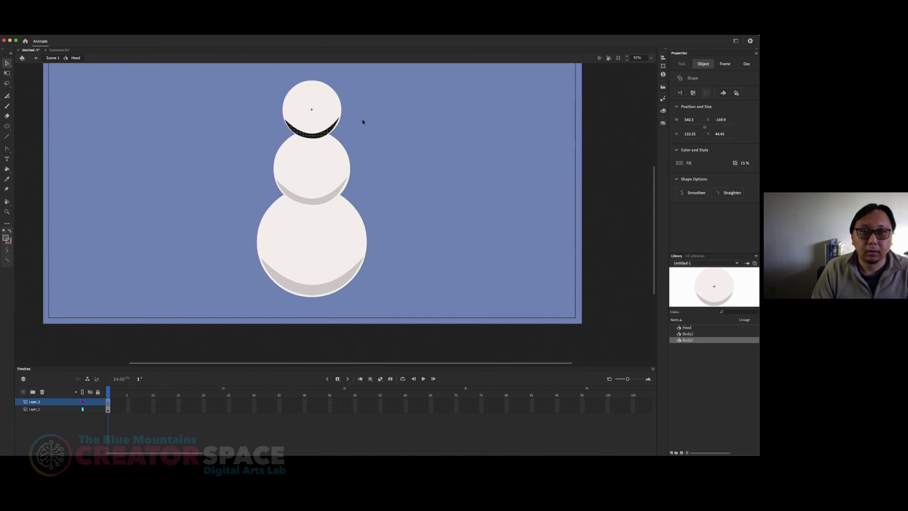
left_click(364, 165)
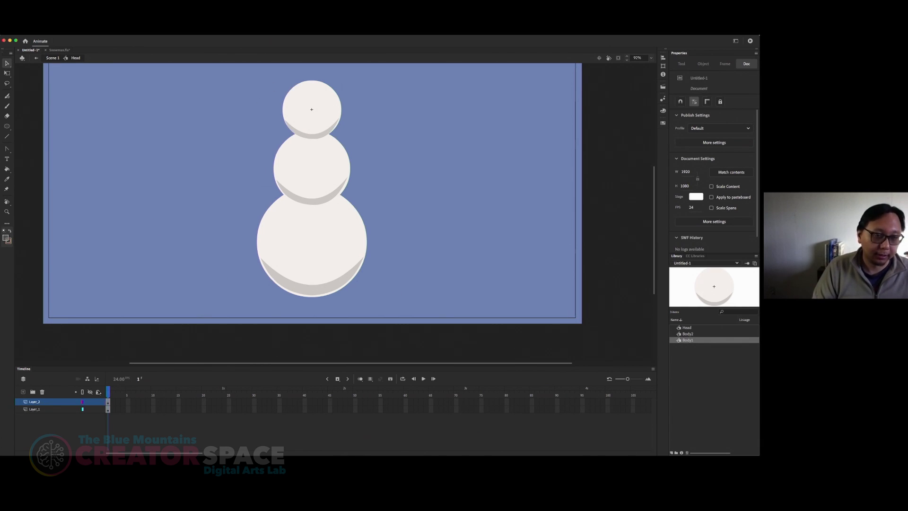
Step: Distribute the three snowman symbols in Scene 1 to their own layers and delete the emptied original Body1 layer
left_click(53, 58)
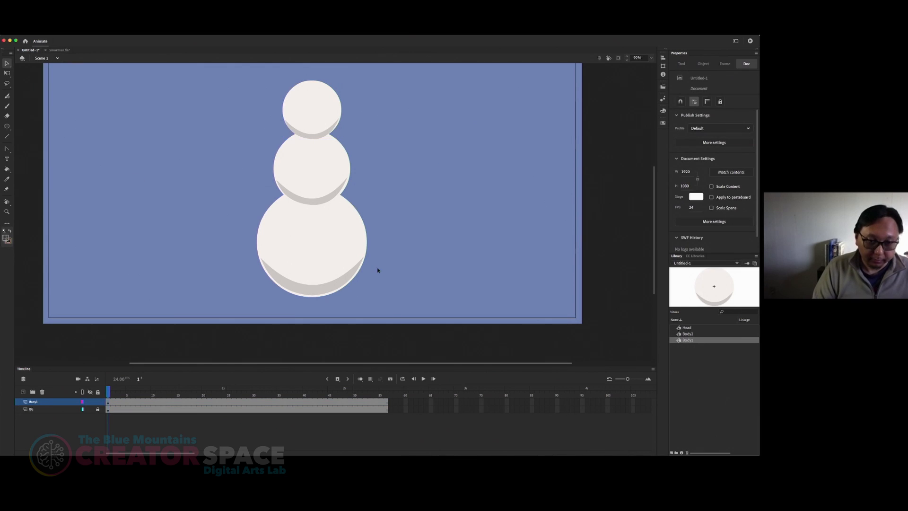
left_click(33, 402)
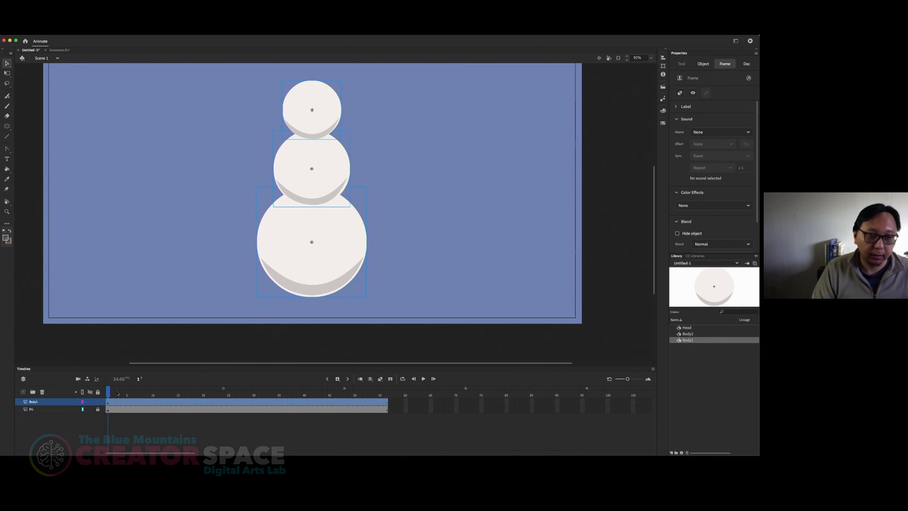
left_click(442, 201)
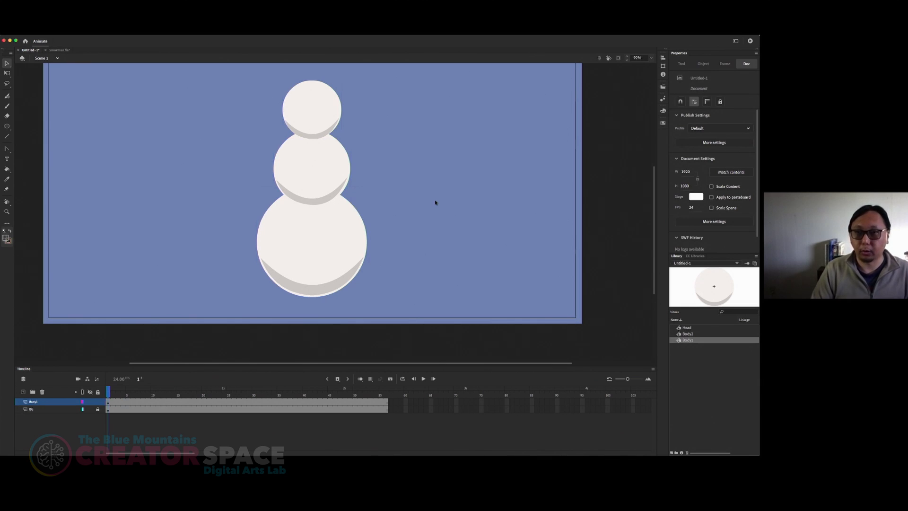
right_click(39, 404)
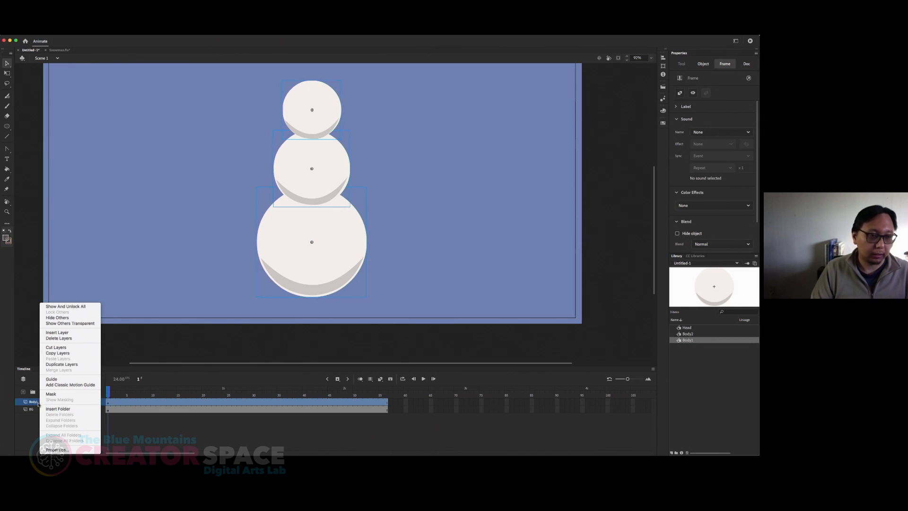
left_click(33, 404)
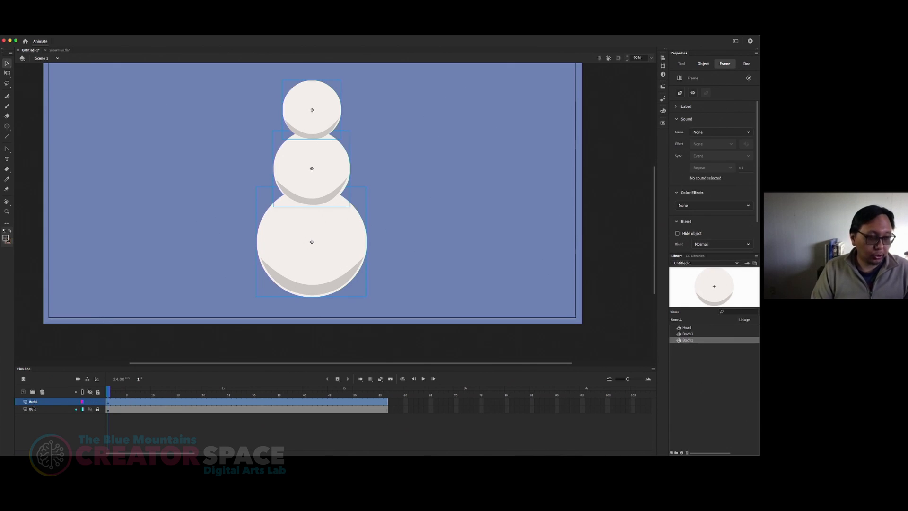
key("super+shift+d")
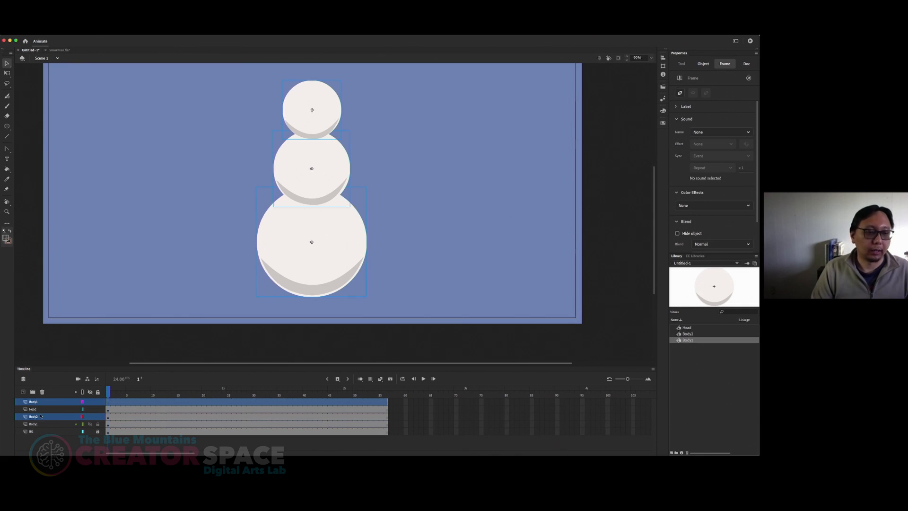
left_click(45, 402)
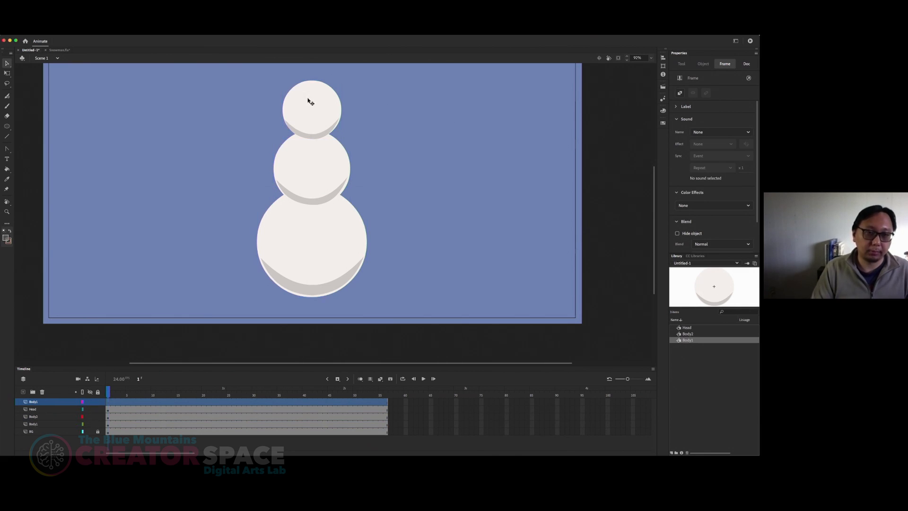
left_click(42, 392)
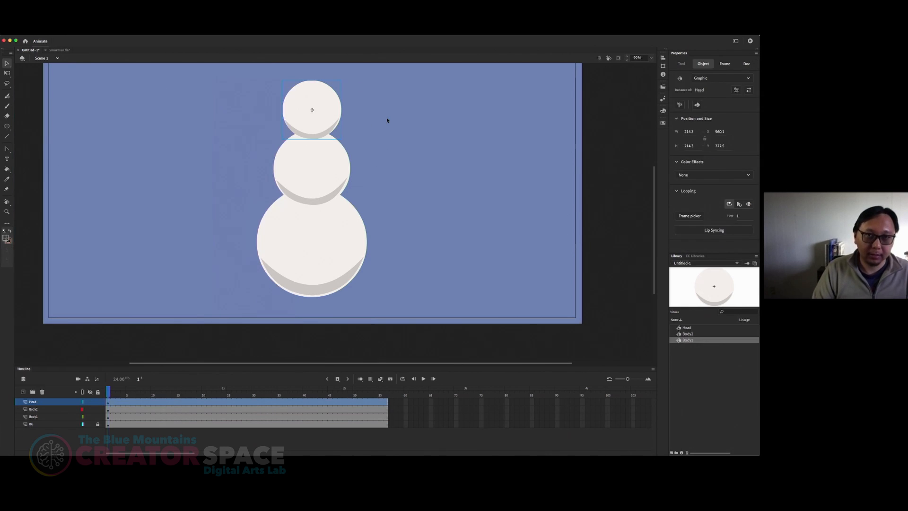
Step: Examine which symbol and layer the head, middle and bottom circles belong to, including the inside of the Head symbol
left_click(310, 117)
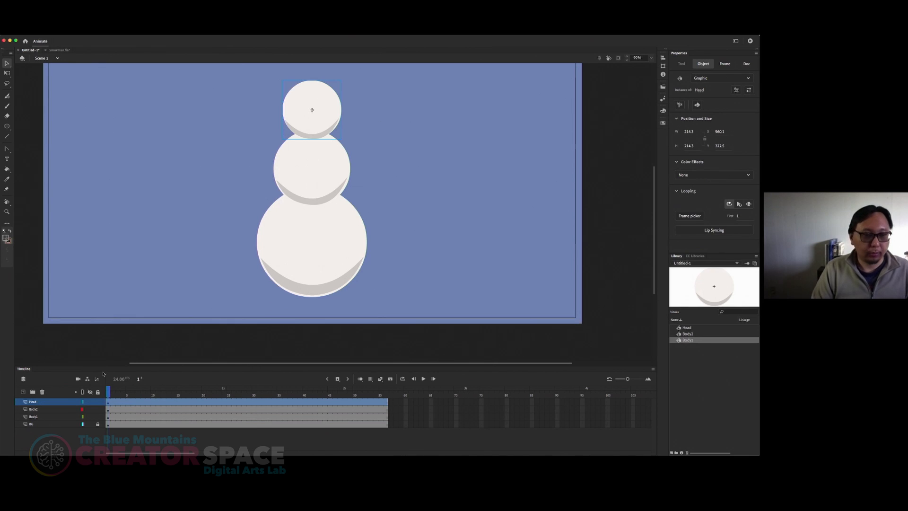
left_click(243, 191)
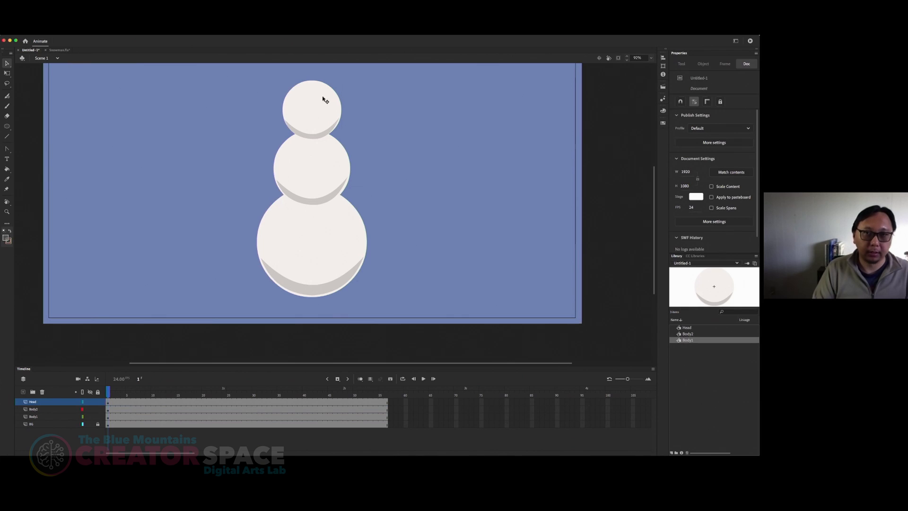
left_click(314, 115)
double_click(315, 115)
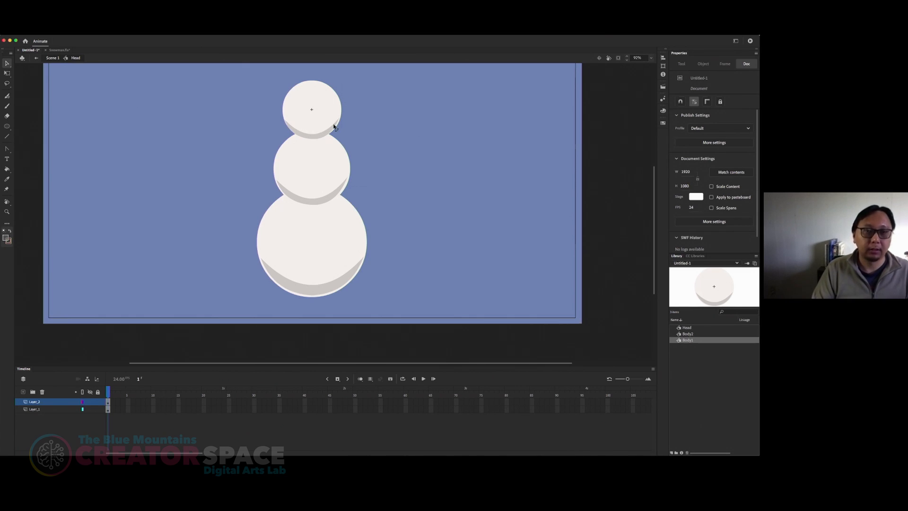
left_click(53, 58)
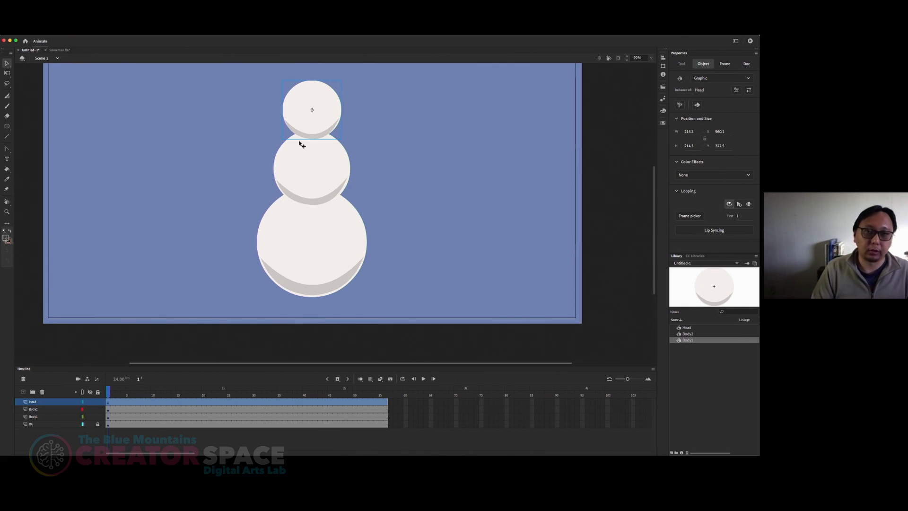
left_click(295, 175)
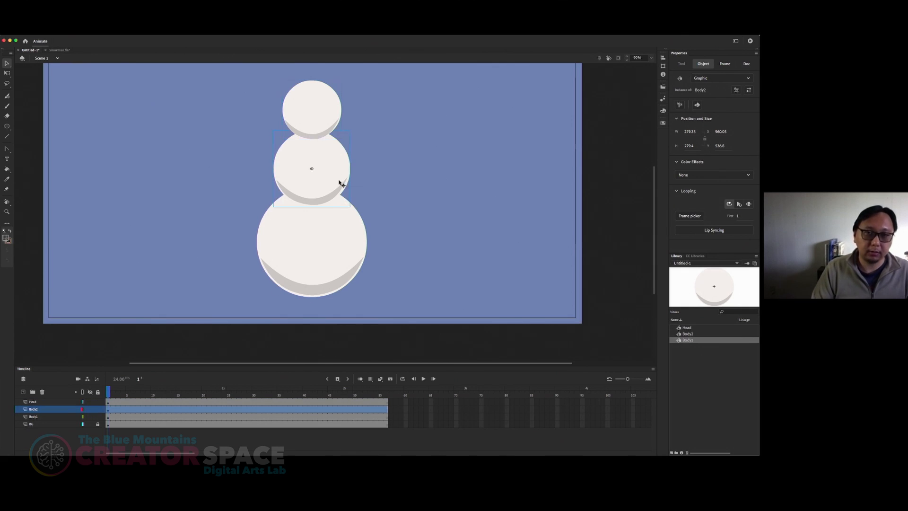
left_click(298, 242)
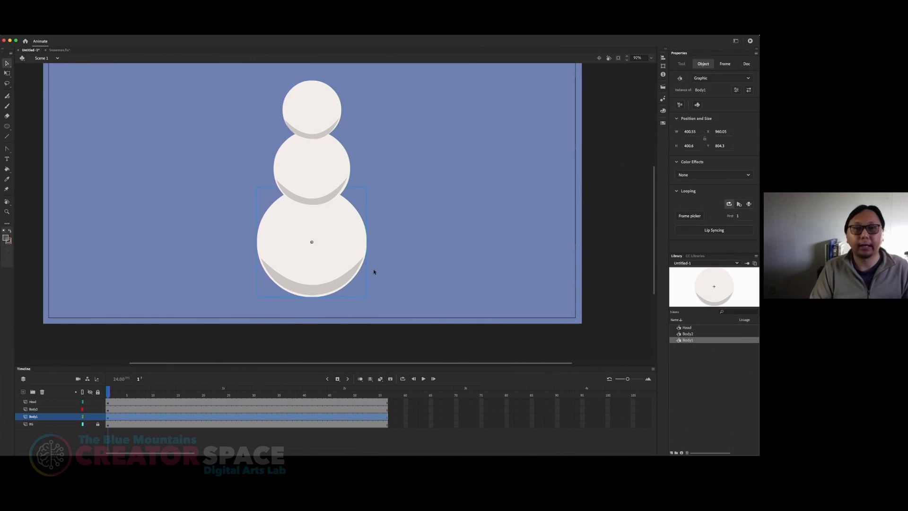
left_click(310, 123)
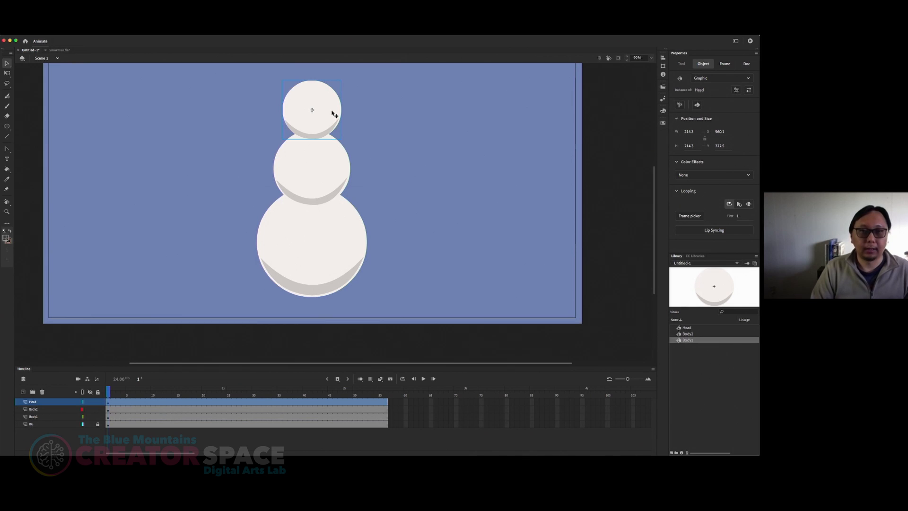
left_click(371, 108)
left_click(330, 118)
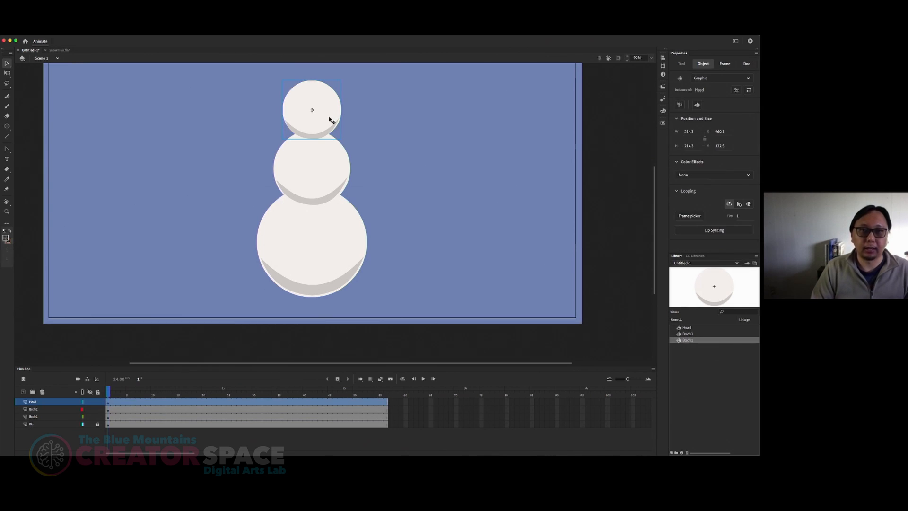
Step: Open the Head symbol for editing, add a new layer on top and lock the two layers beneath it
double_click(318, 119)
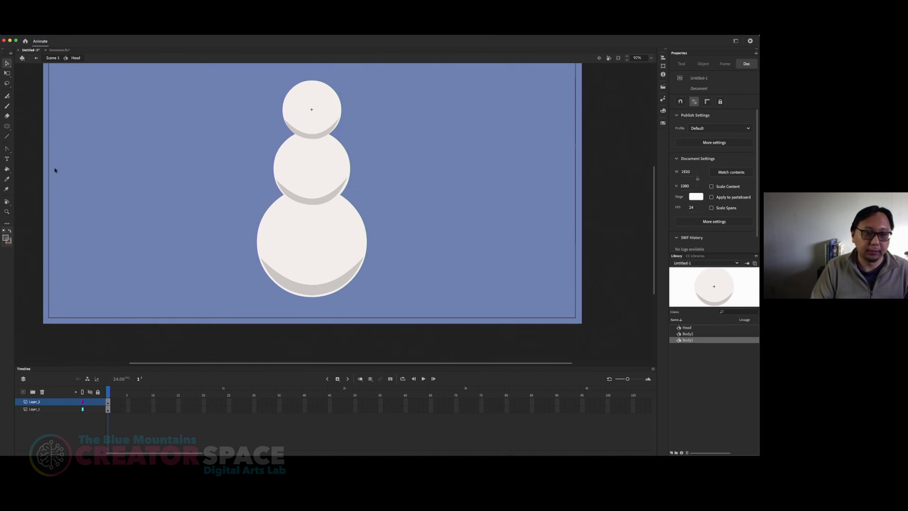
left_click(22, 392)
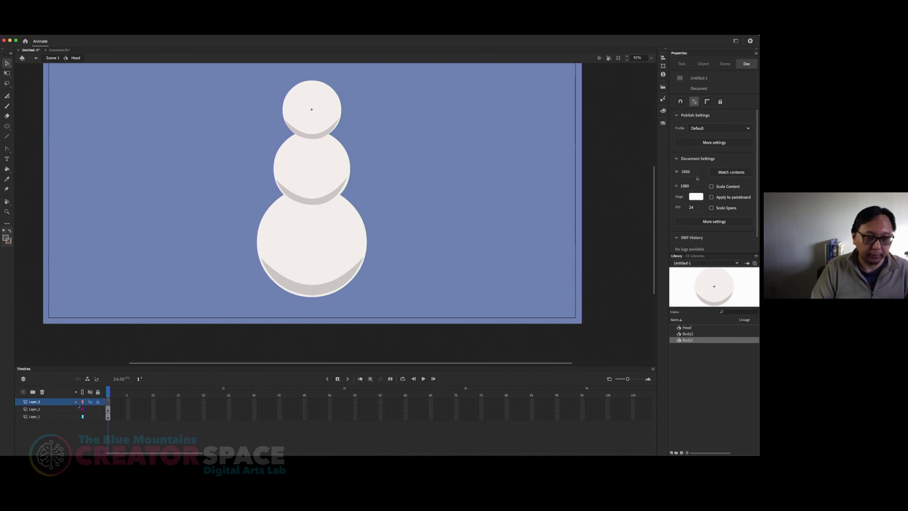
left_click(97, 417)
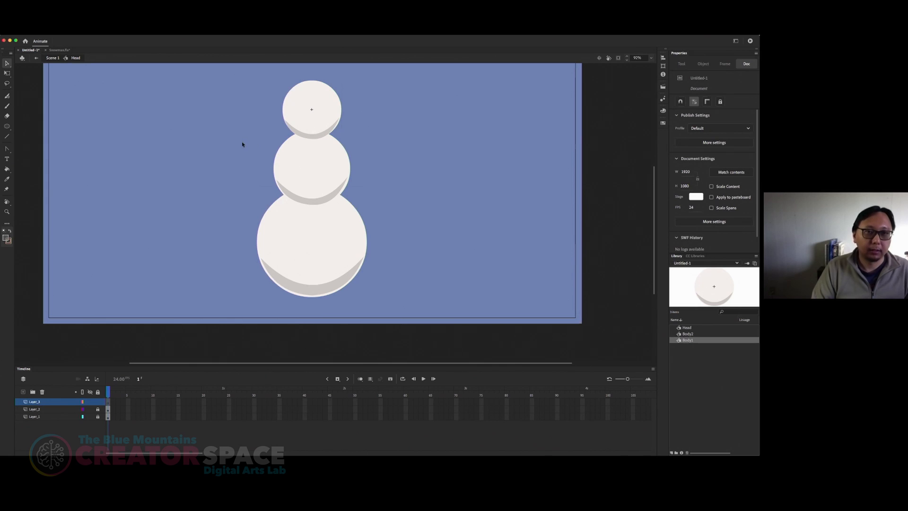
Step: Draw an upright oval eye about 79 by 101 px with the 15% alpha fill on the head's upper left, and remove its outline
left_click_drag(430, 138, 427, 169)
key("z")
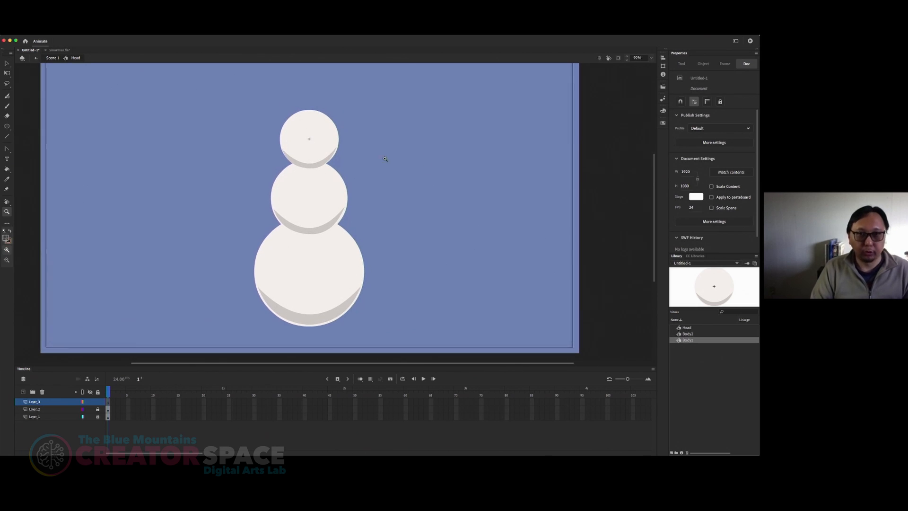
left_click_drag(259, 106, 372, 198)
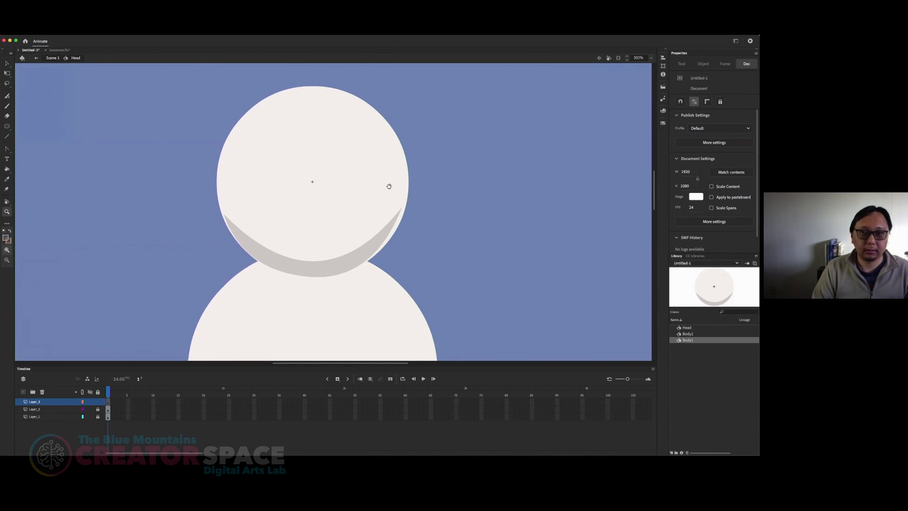
key("v")
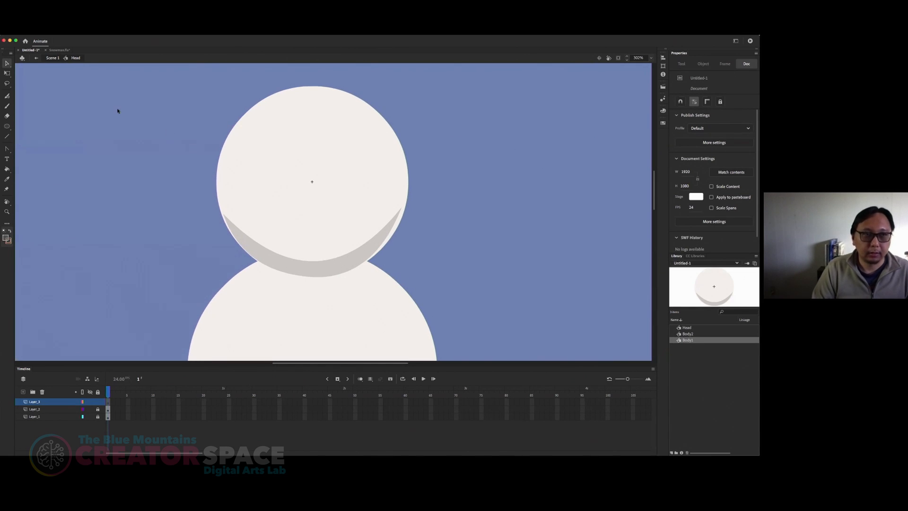
left_click(6, 126)
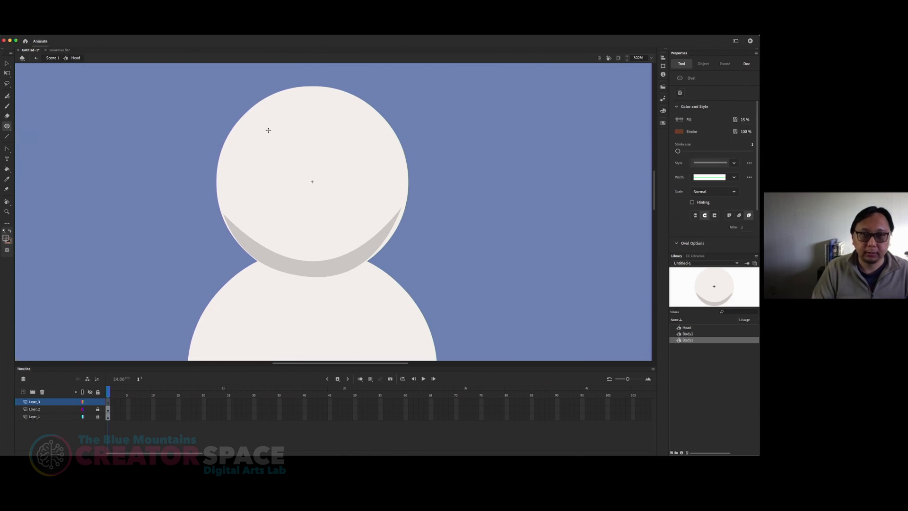
mouse_move(257, 123)
left_mouse_down()
mouse_move(265, 169)
mouse_move(298, 177)
left_mouse_up()
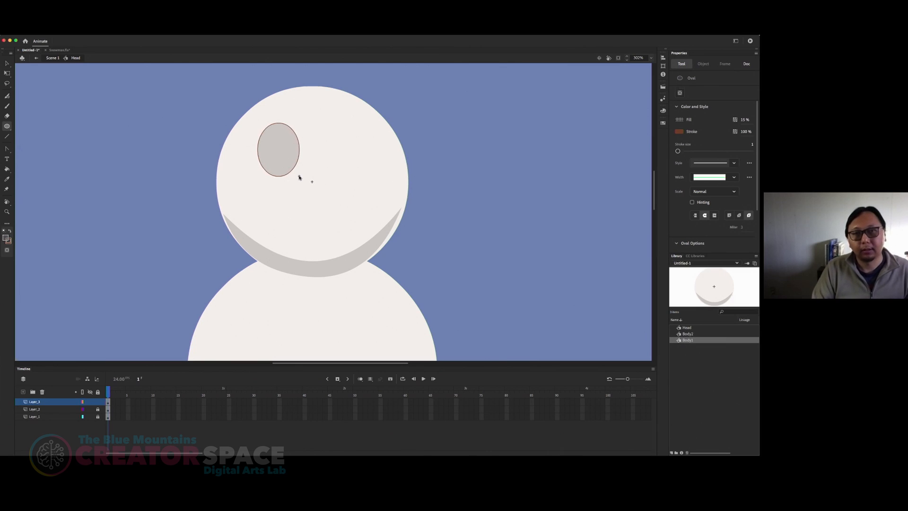
key("v")
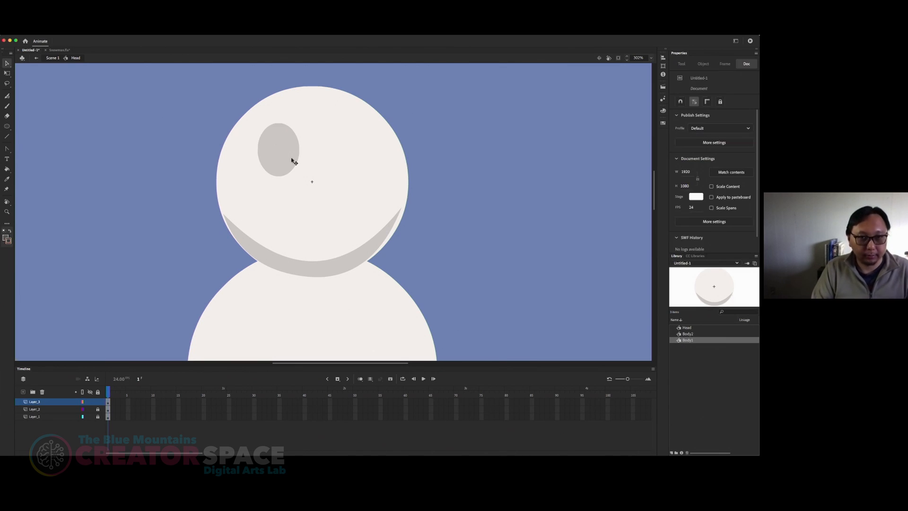
left_click(296, 162)
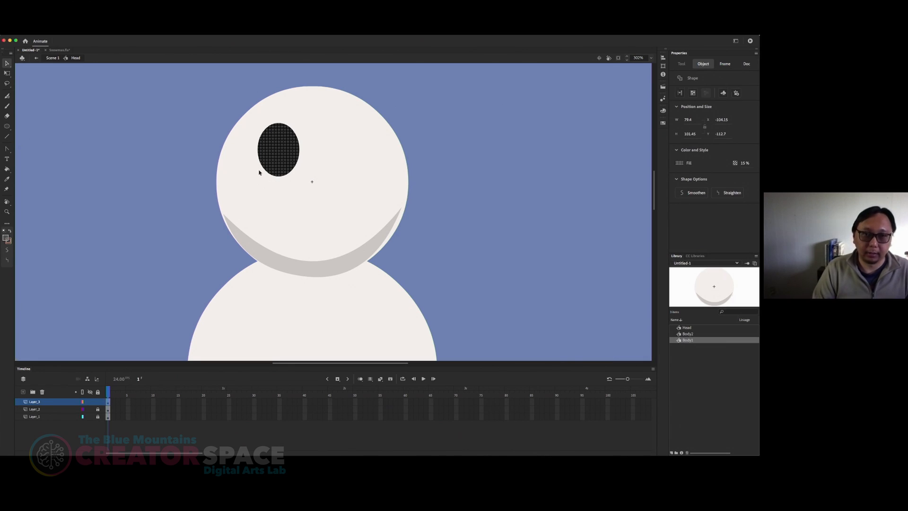
Step: Move the eye oval slightly down and to the right on the head and keep it selected
left_click(205, 136)
left_click_drag(282, 157, 285, 163)
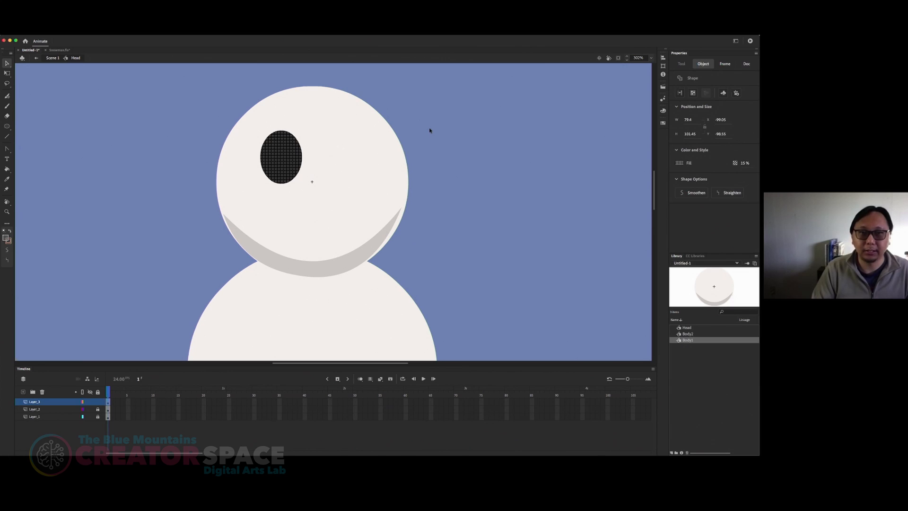
left_click(422, 132)
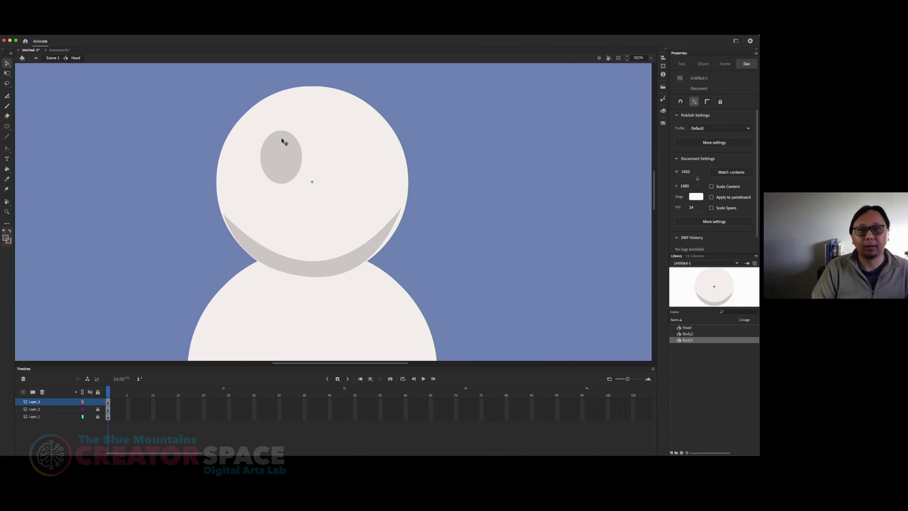
left_click(279, 166)
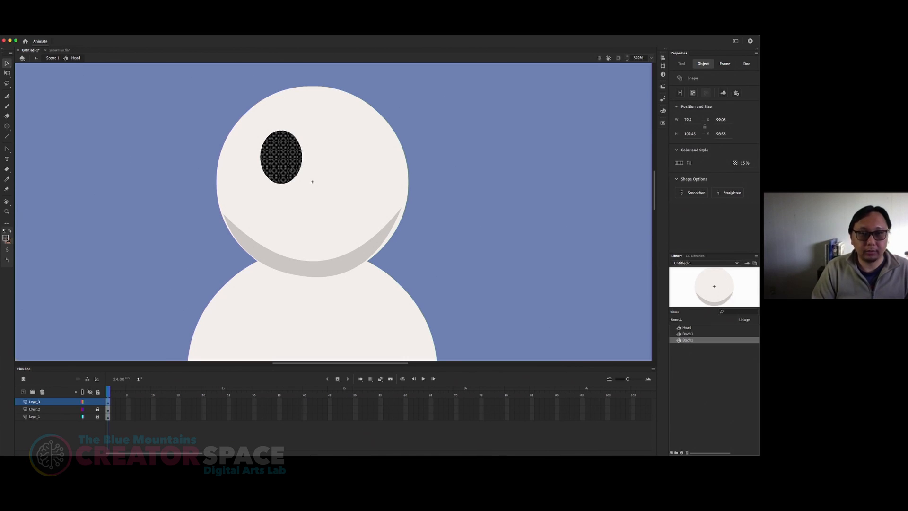
Step: Duplicate the eye oval horizontally to the head's upper right, level with the first eye, and deselect it
left_click_drag(290, 167, 347, 167)
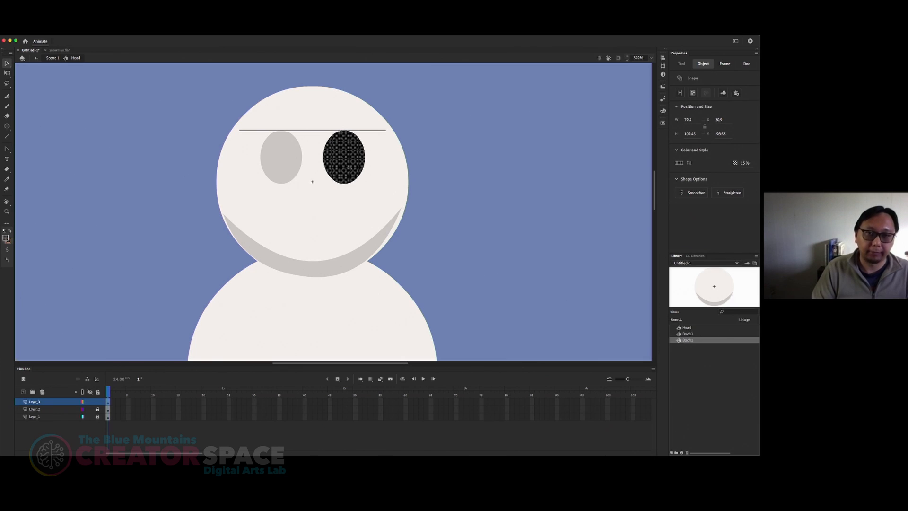
left_click(409, 155)
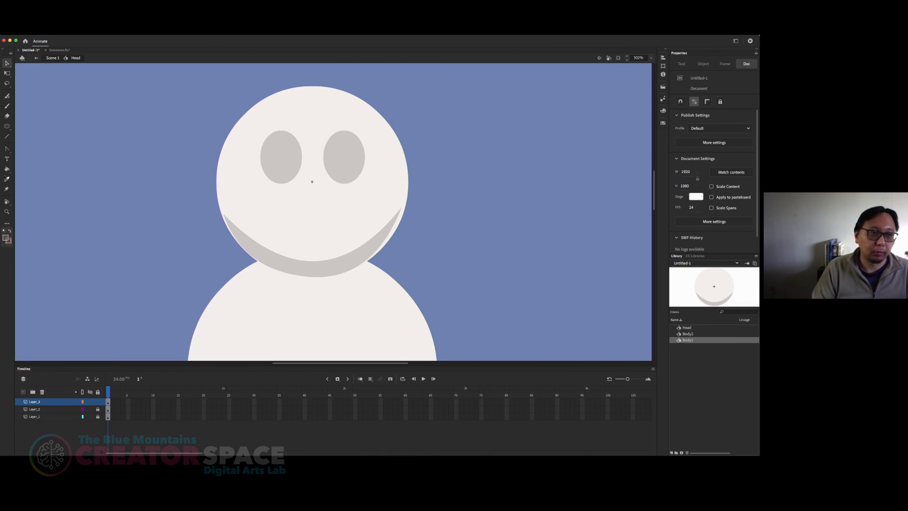
Step: Set the Oval tool's fill to solid black with 100% alpha
left_click(6, 126)
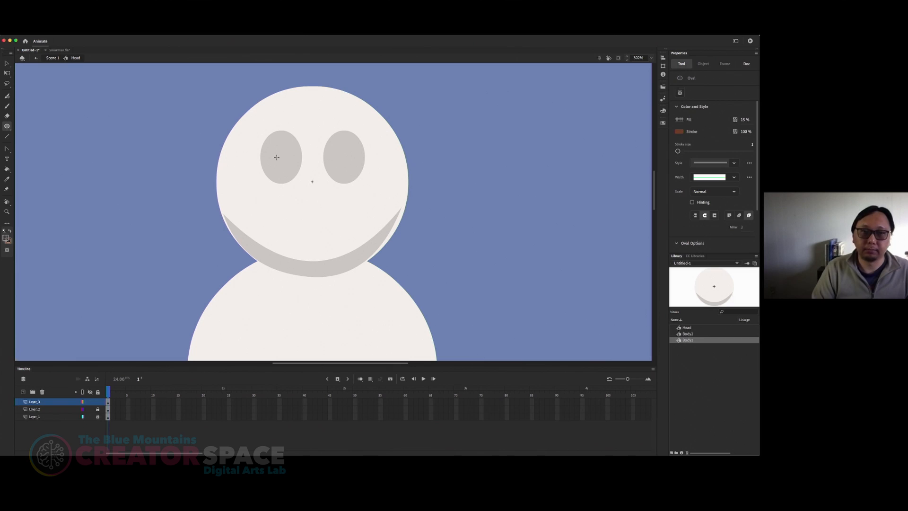
left_click(663, 111)
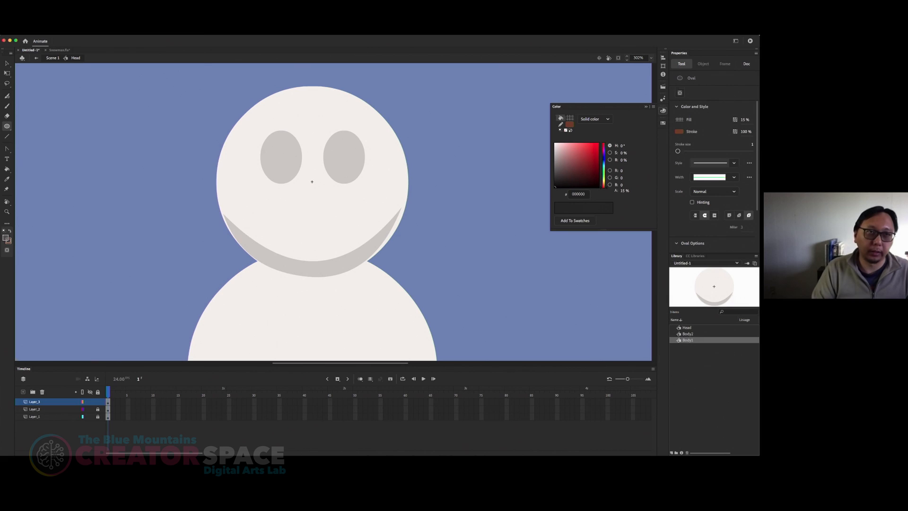
left_click(134, 31)
left_click(198, 31)
left_click(199, 31)
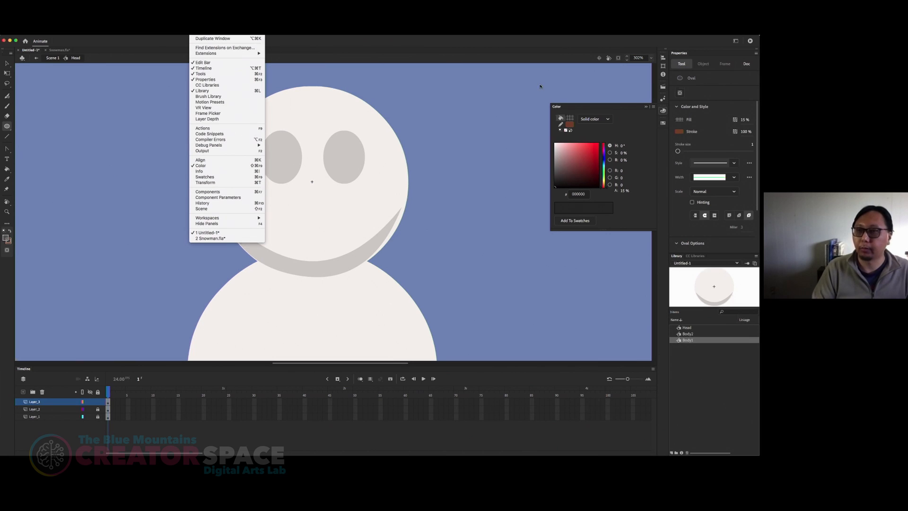
left_click(631, 108)
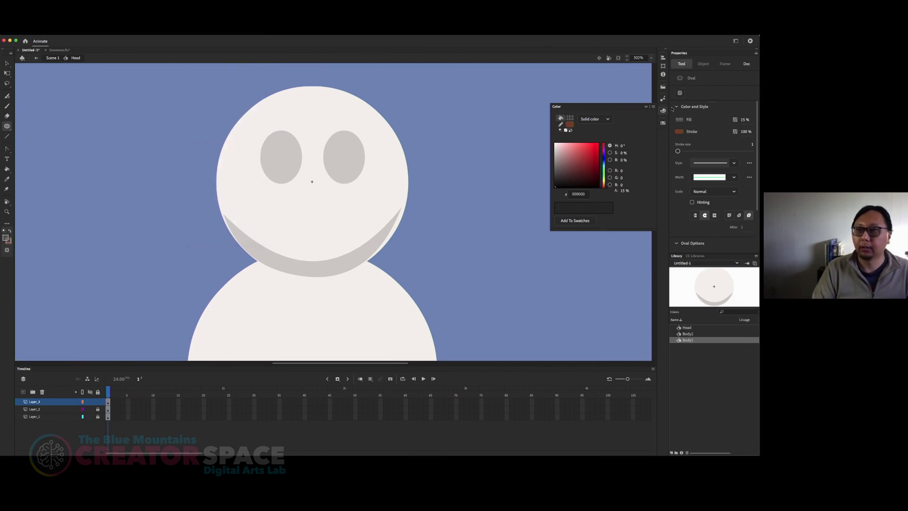
left_click(569, 124)
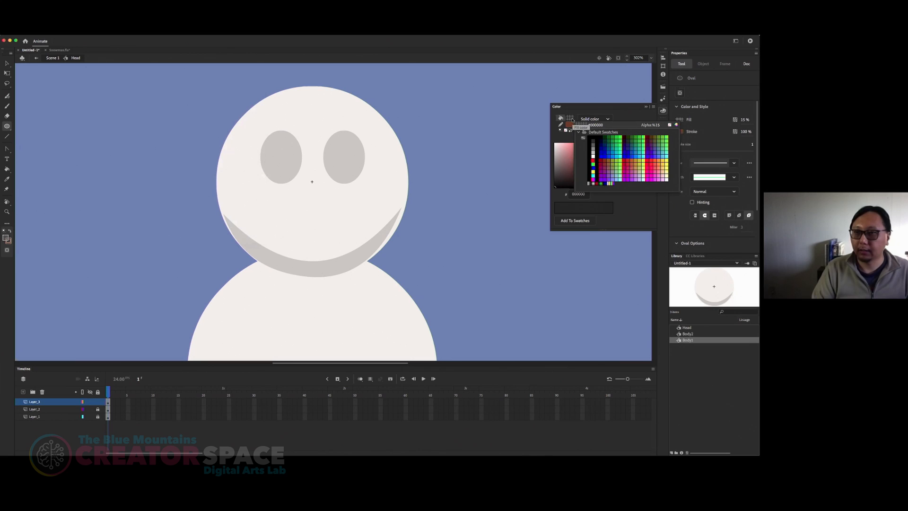
left_click(607, 109)
left_click_drag(593, 172, 554, 185)
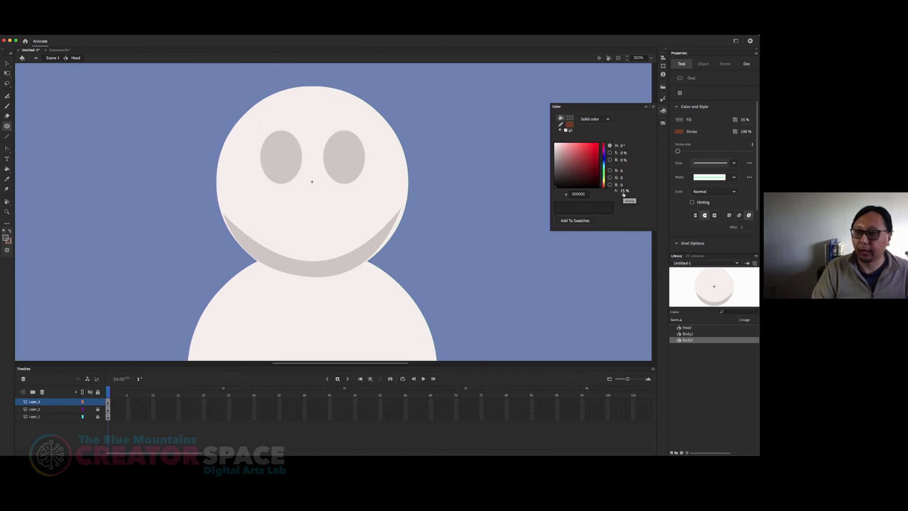
left_click(623, 191)
type("100")
key("Return")
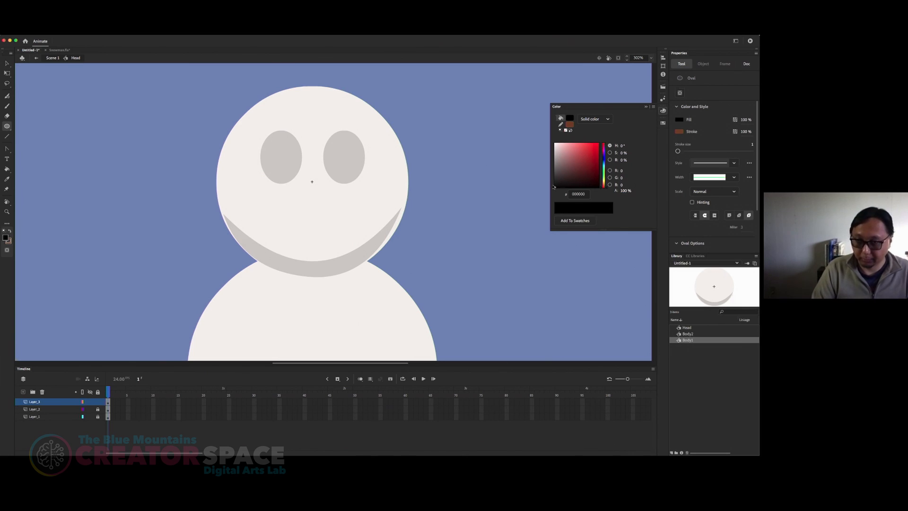
Step: Soften the Oval tool's black fill to the near-black colour 191717
left_click(557, 184)
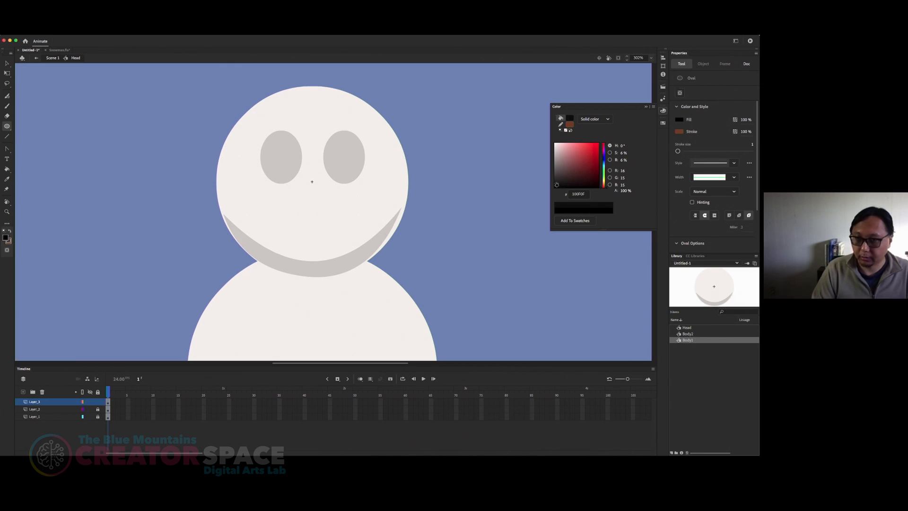
left_click_drag(556, 185, 556, 185)
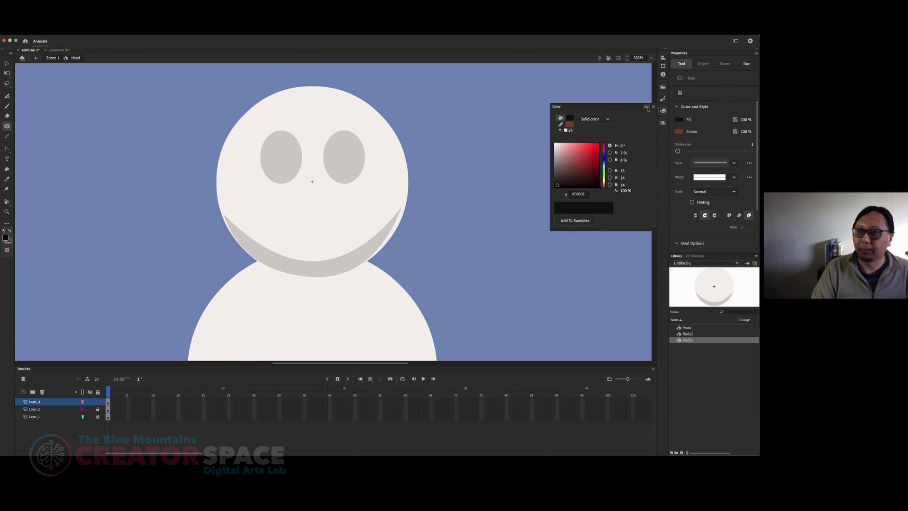
left_click(646, 107)
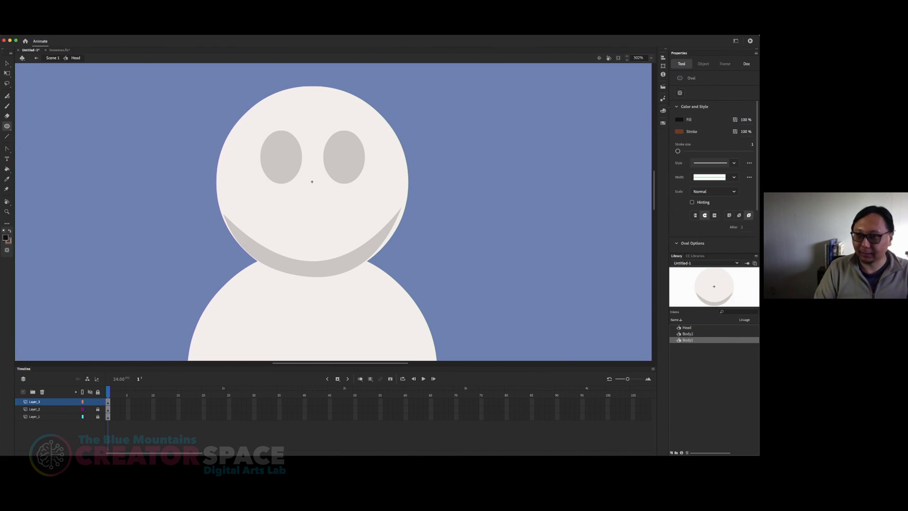
left_click(664, 111)
left_click_drag(558, 184, 606, 187)
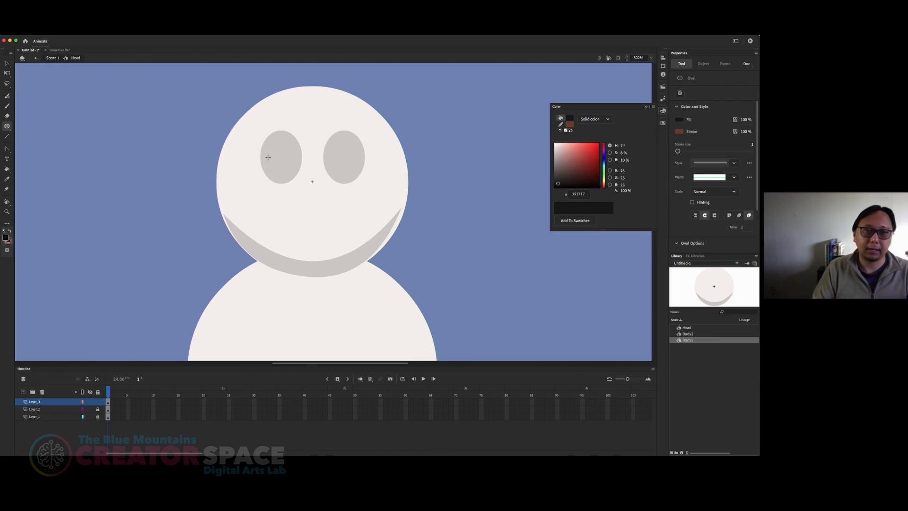
left_click_drag(279, 151, 296, 180)
key("v")
left_click(297, 171)
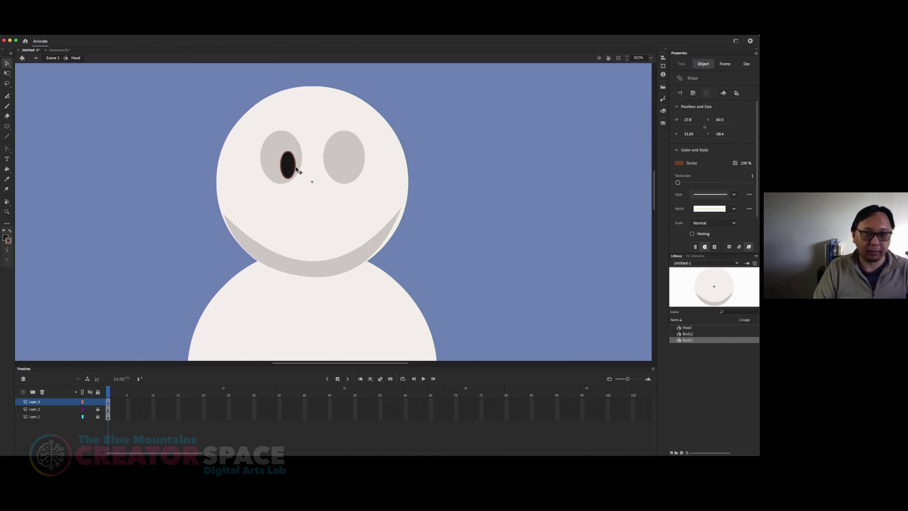
left_click(295, 169)
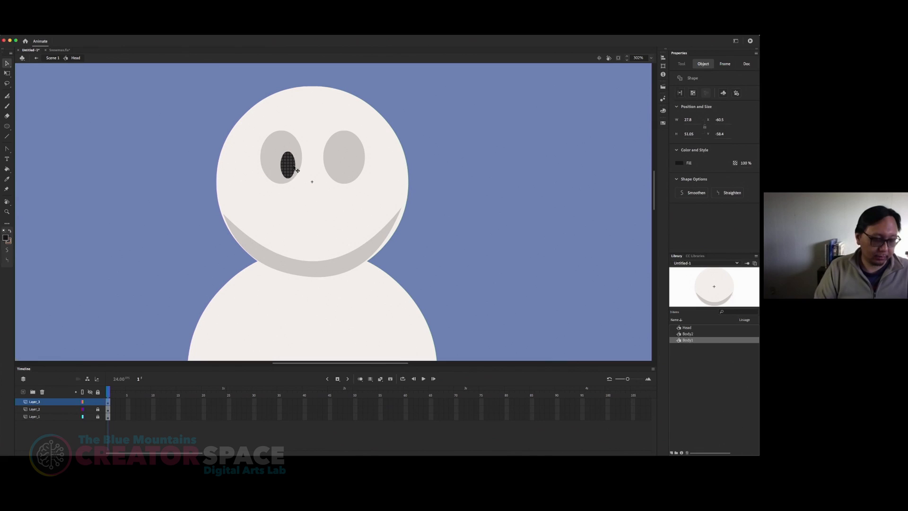
key("super+z")
key("super+z")
key("super+z")
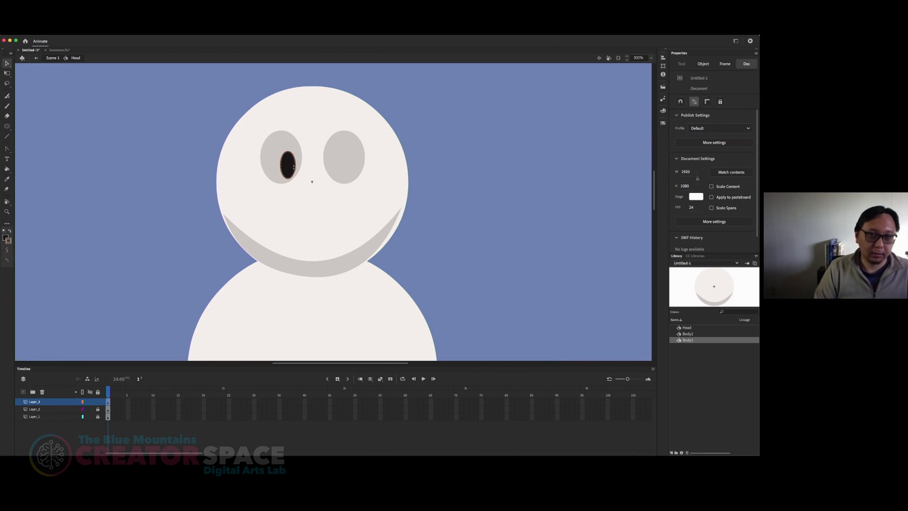
key("super+z")
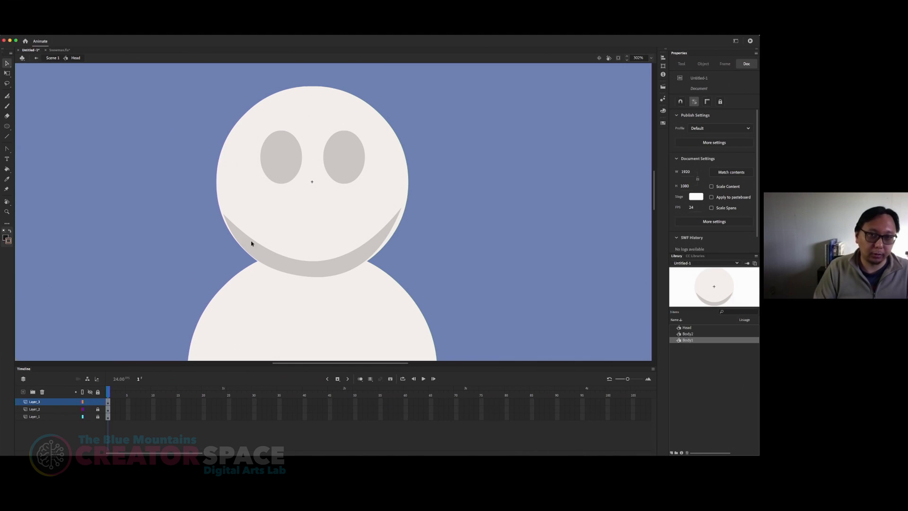
Step: Add a new layer above the eye ovals for the pupils and lock the eye layer
left_click(287, 154)
left_click(348, 160)
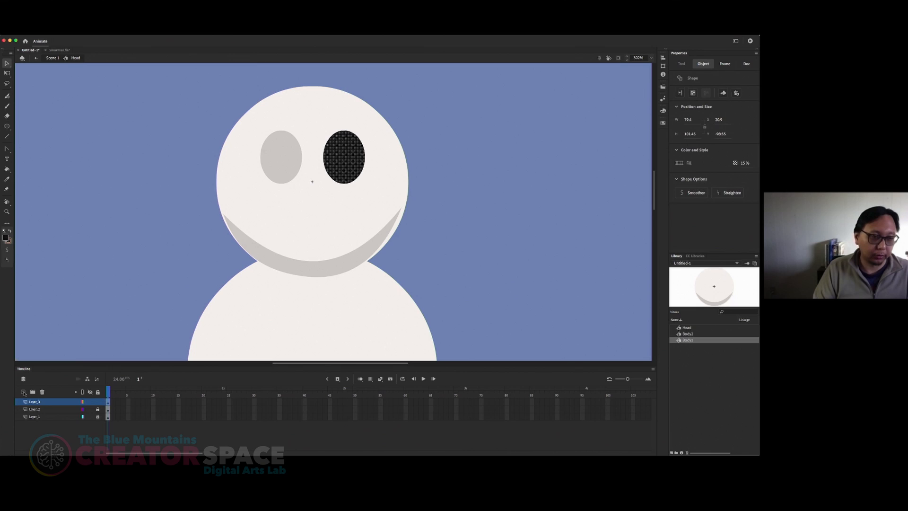
left_click(23, 391)
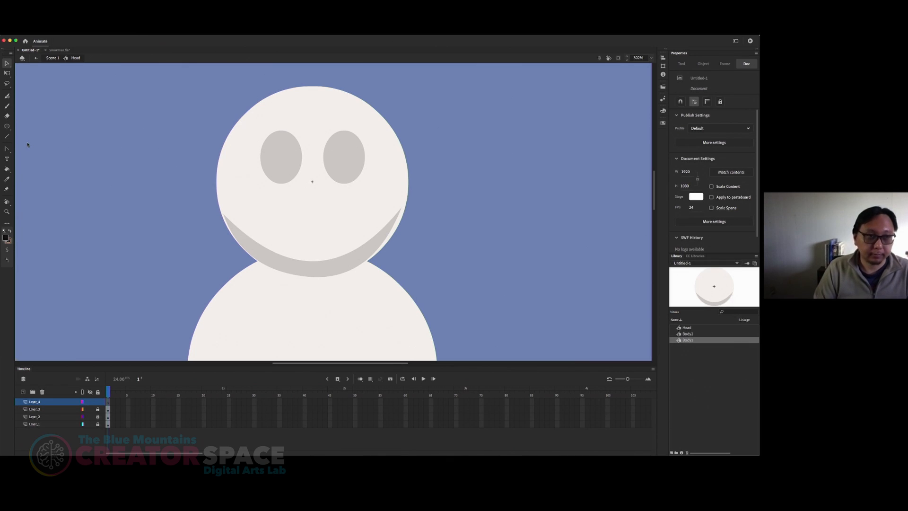
Step: Draw an upright near-black pupil about 29 by 46 px in the lower right of the left eye, and remove its outline
key("o")
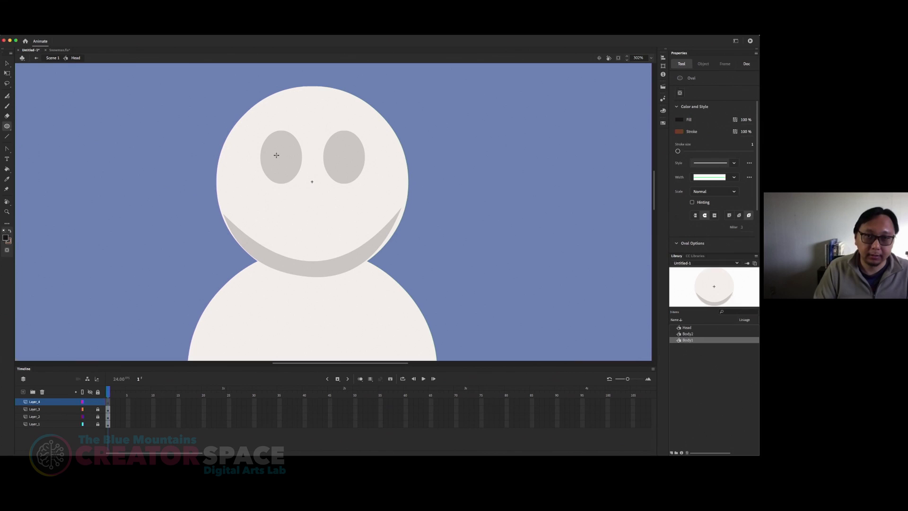
mouse_move(281, 151)
left_mouse_down()
mouse_move(299, 187)
mouse_move(296, 177)
left_mouse_up()
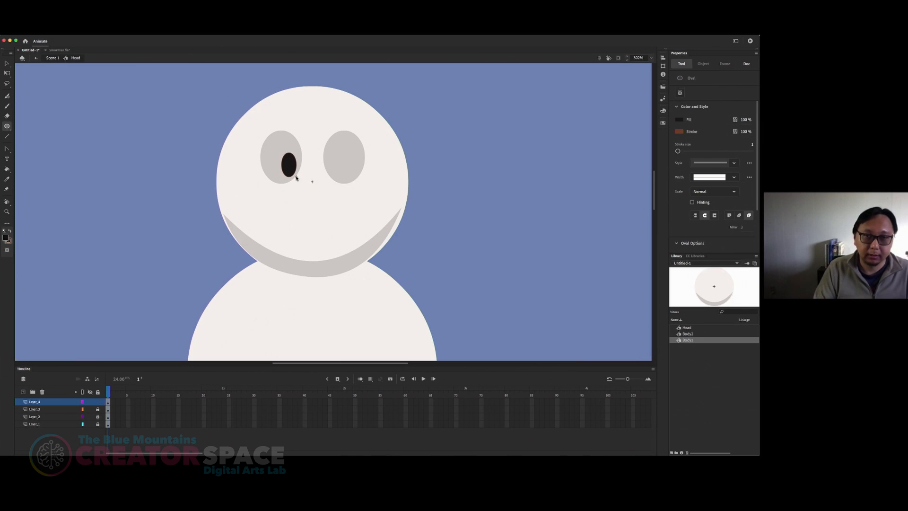
key("v")
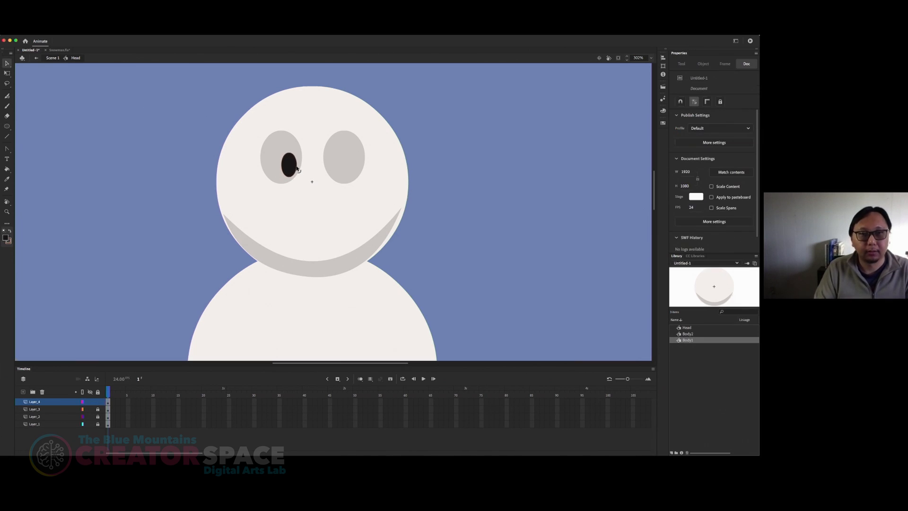
left_click(296, 168)
left_click(299, 165)
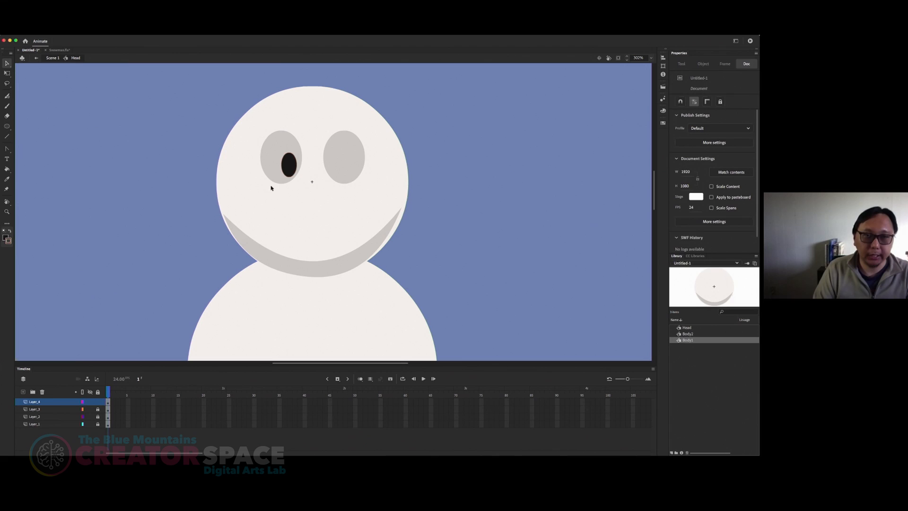
left_click(292, 152)
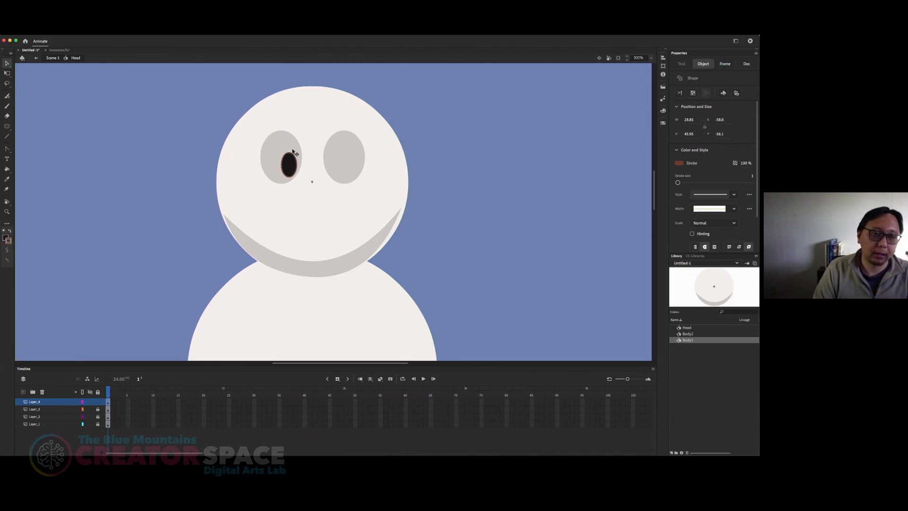
left_click(274, 171)
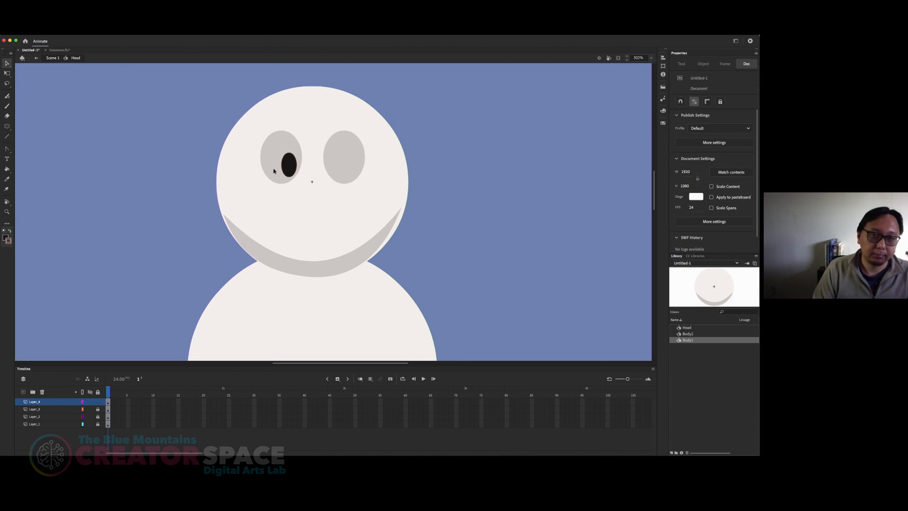
left_click(298, 166)
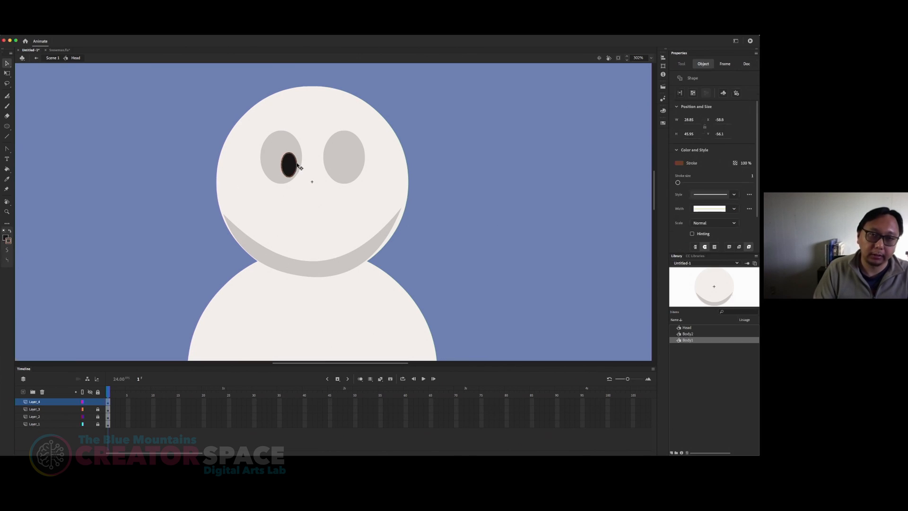
left_click(303, 190)
left_click(294, 171)
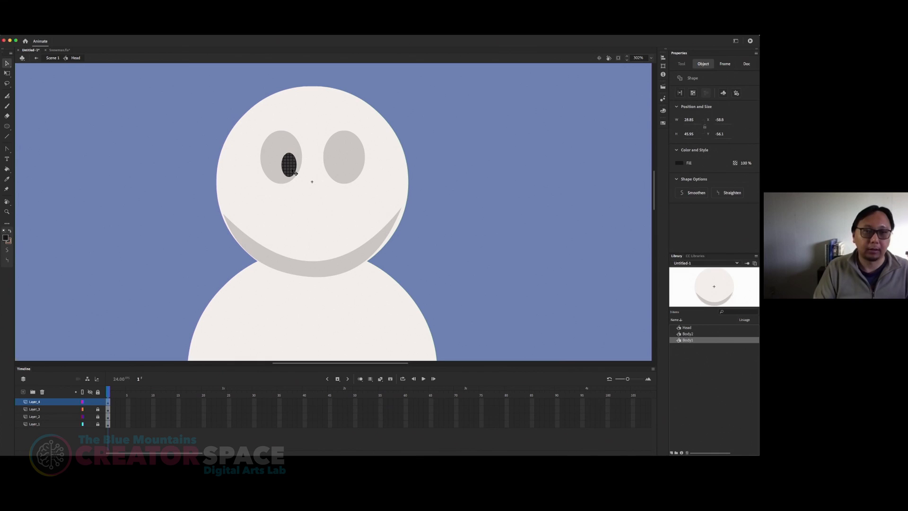
Step: Move the left pupil slightly up and duplicate it into the lower left of the right eye
left_click_drag(295, 174, 296, 172)
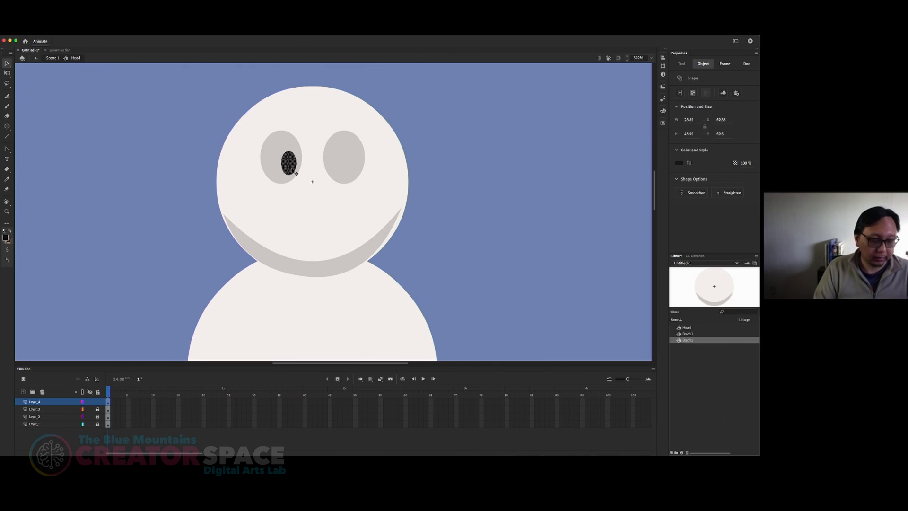
left_click_drag(296, 173, 343, 173)
left_click(439, 162)
left_click(448, 205)
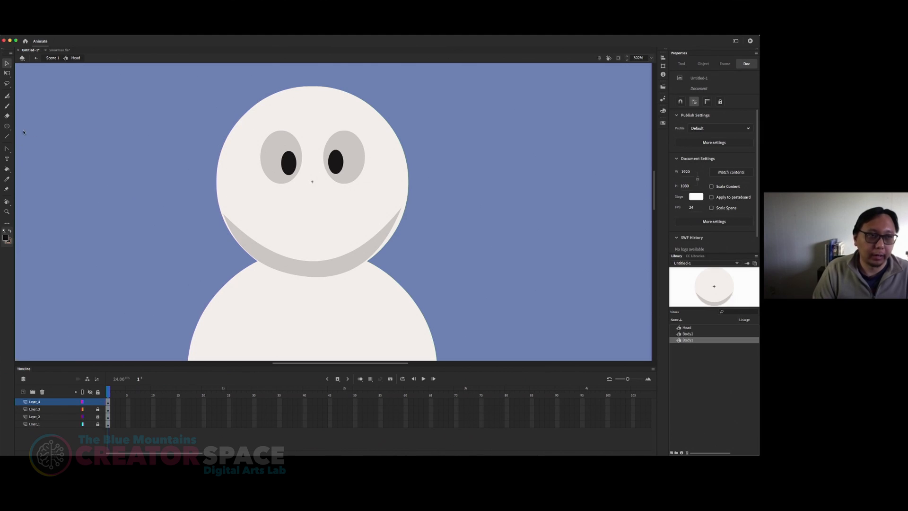
Step: Set the Oval tool's fill to the pale blue-grey colour D7DEE4
left_click(7, 126)
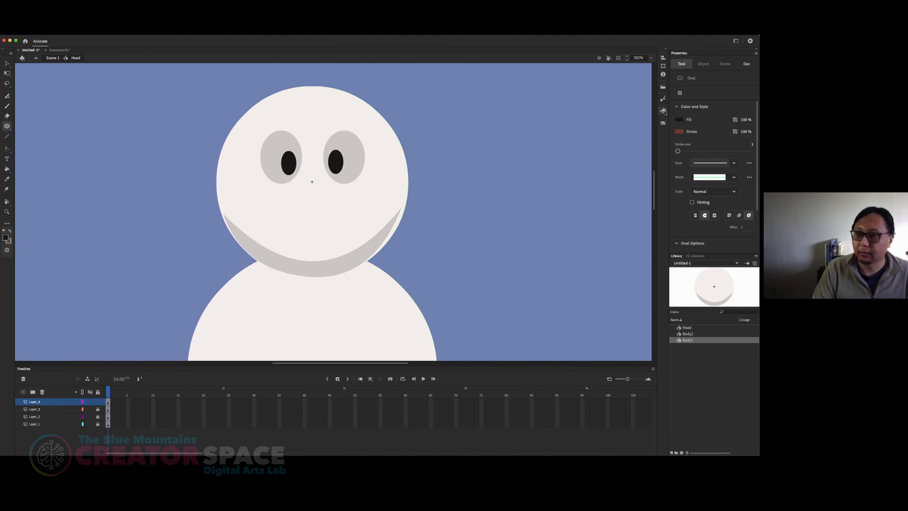
left_click(663, 110)
left_click(556, 147)
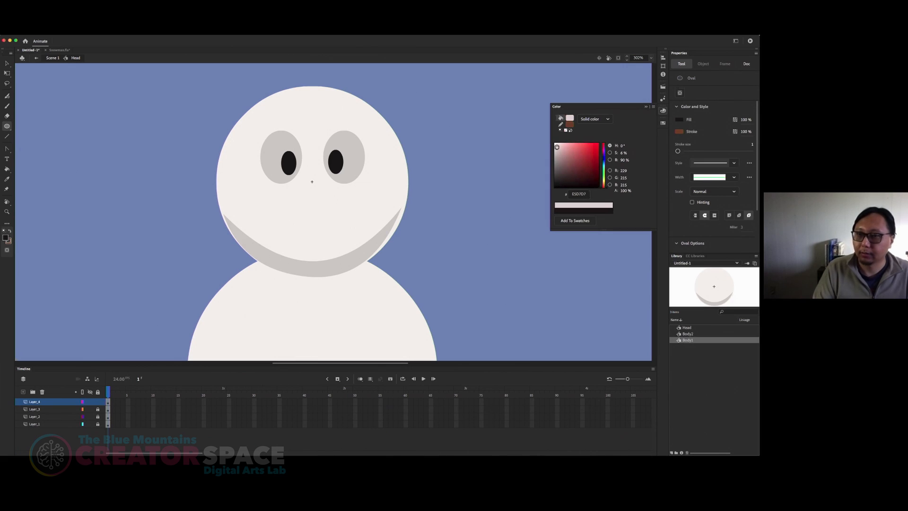
left_click_drag(557, 147, 557, 147)
left_click(604, 163)
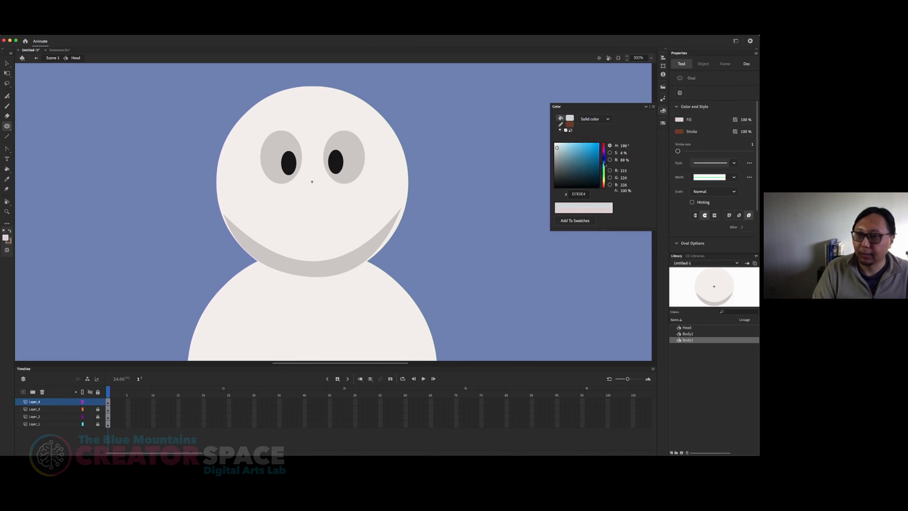
Step: Draw a small outline-free oval highlight on the left pupil's upper right edge and place a copy on the right pupil
left_click(291, 151)
left_click_drag(290, 151, 297, 160)
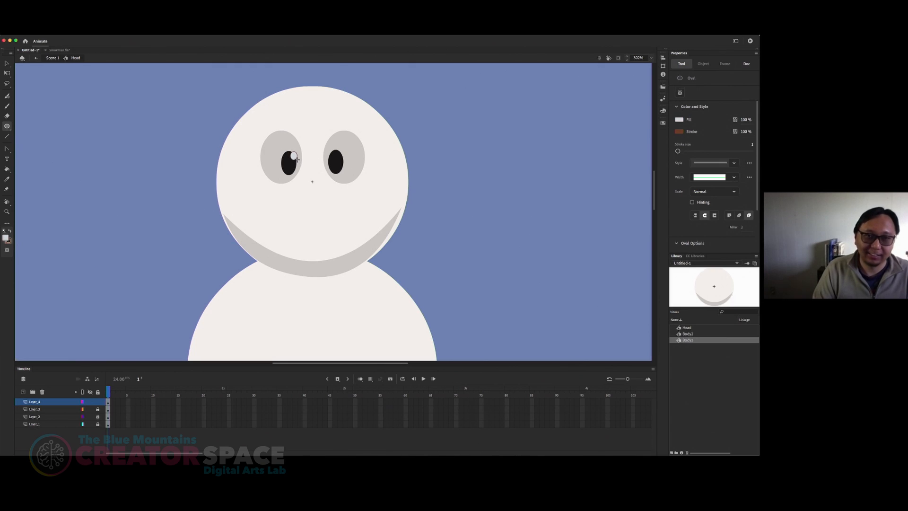
key("v")
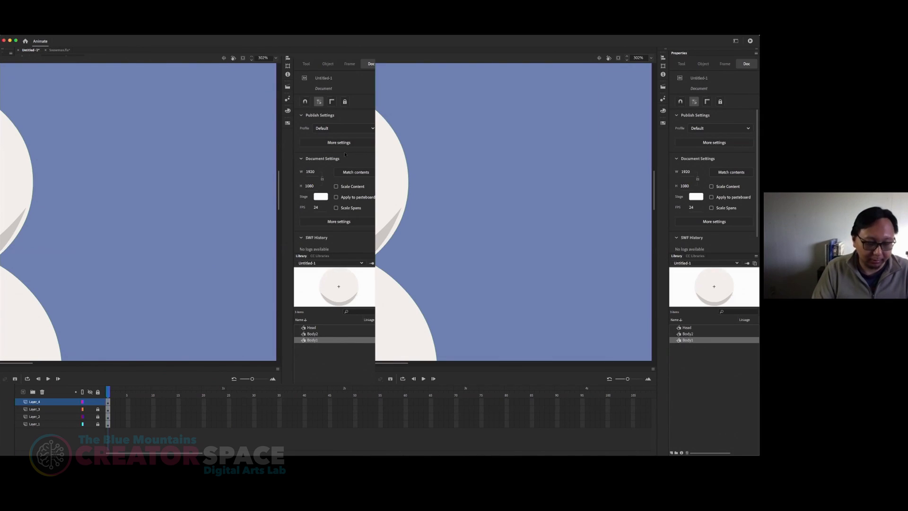
left_click(295, 159)
key("super+v")
left_click_drag(336, 215, 342, 158)
left_click(455, 146)
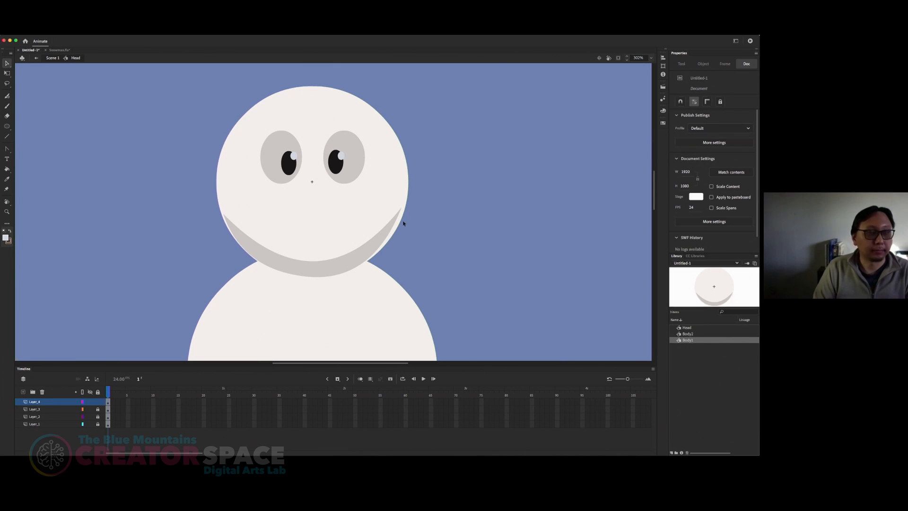
Step: Lock Layer_4 and add a new layer above it inside the Head symbol
mouse_move(419, 232)
left_mouse_down()
mouse_move(432, 209)
mouse_move(407, 230)
left_mouse_up()
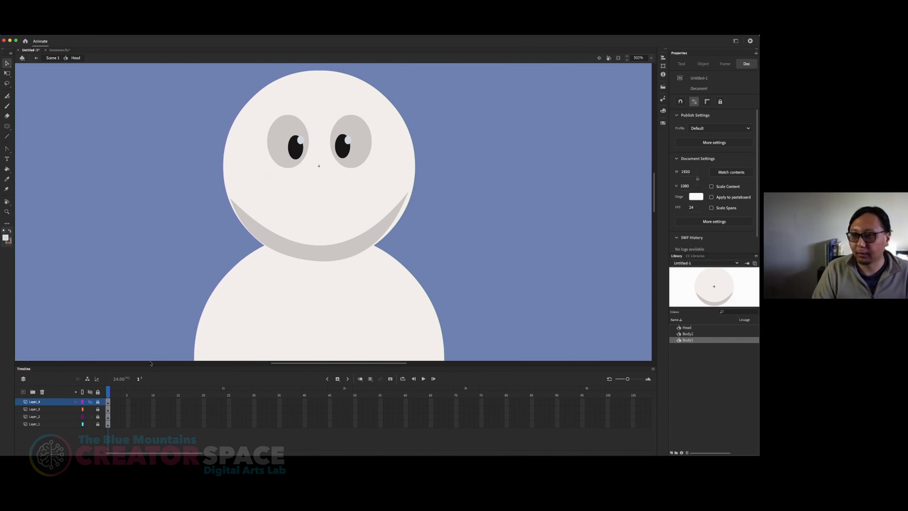
left_click(23, 392)
left_click(47, 400)
left_click(124, 310)
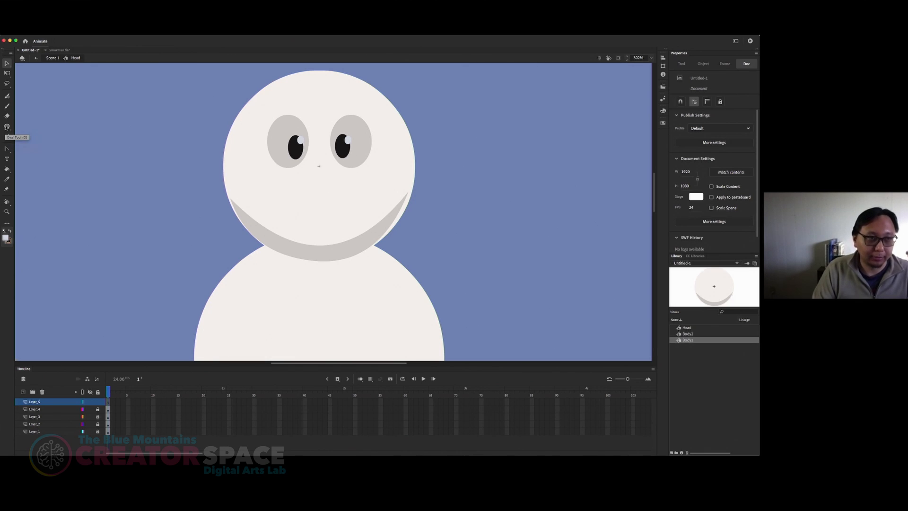
Step: Set the Oval tool's fill to the orange-red colour DD5E2B
left_click(7, 127)
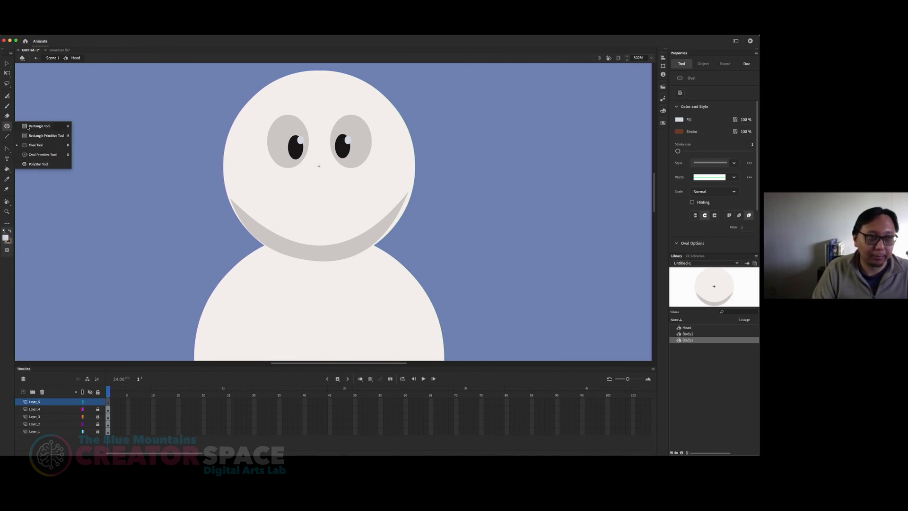
left_click(36, 145)
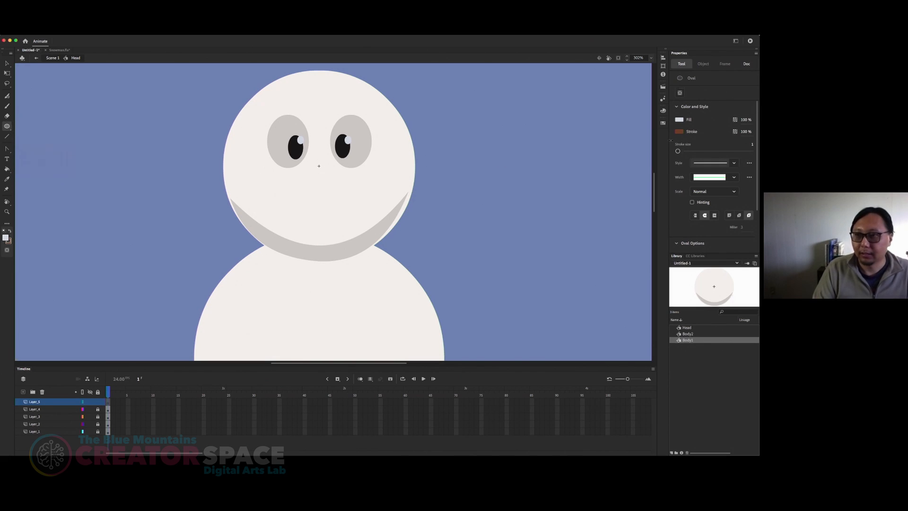
left_click(662, 111)
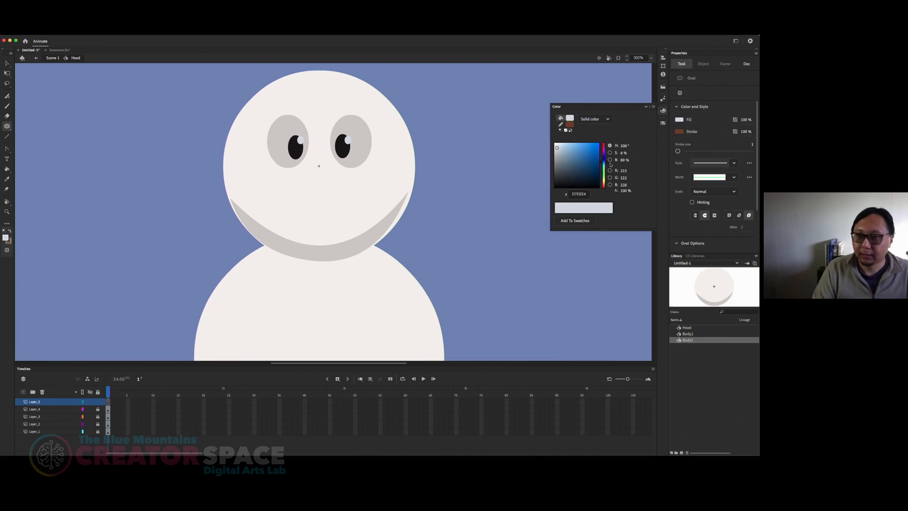
left_click_drag(608, 172, 606, 186)
left_click(589, 155)
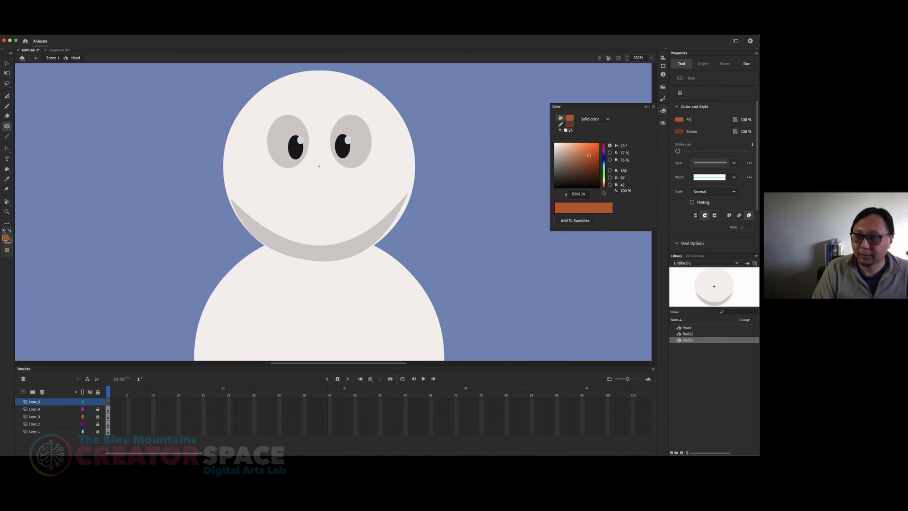
left_click_drag(606, 186, 606, 187)
left_click(591, 148)
left_click_drag(591, 148, 590, 149)
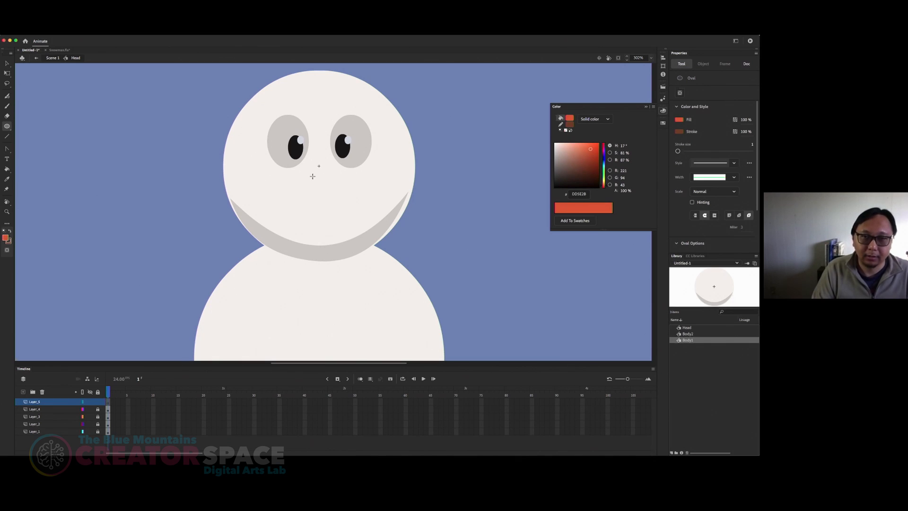
left_click(646, 106)
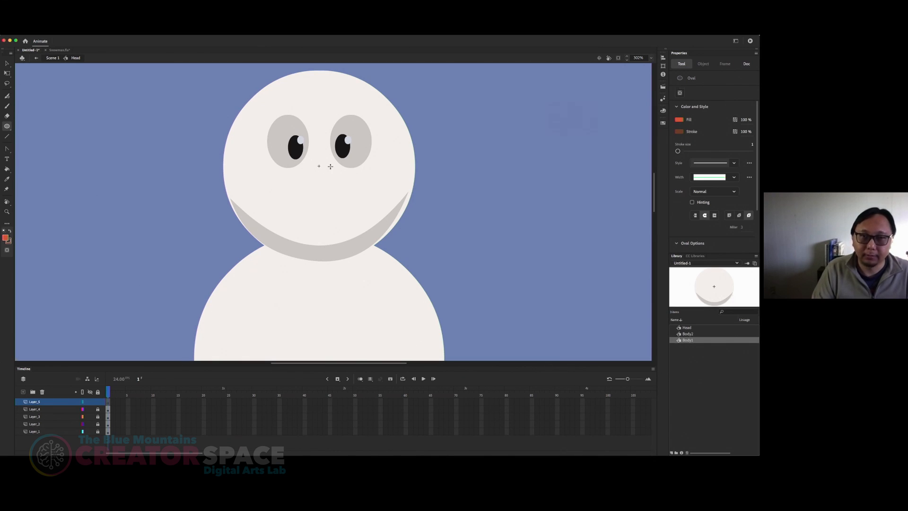
Step: Draw a round nose about 71 by 69 px centred just below the eyes, removing its outline and nudging it into place
left_click_drag(303, 168, 341, 203)
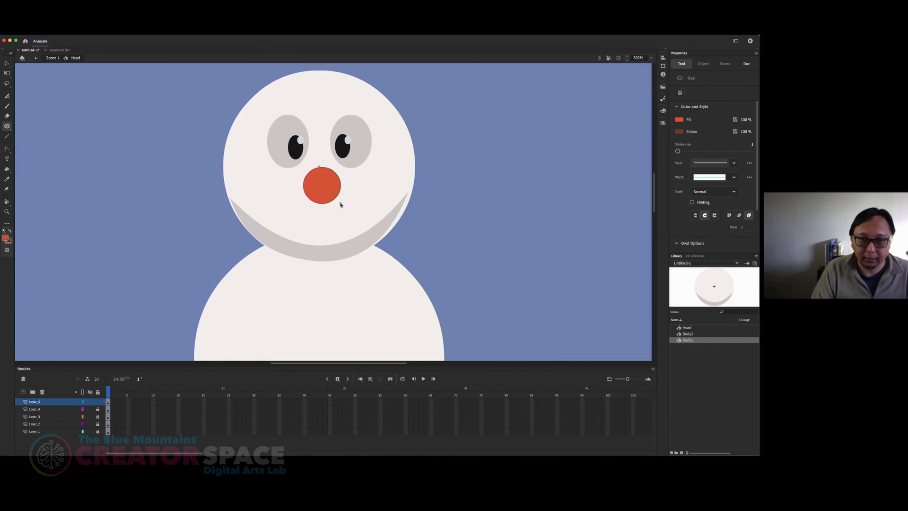
key("v")
left_click(342, 187)
key("Delete")
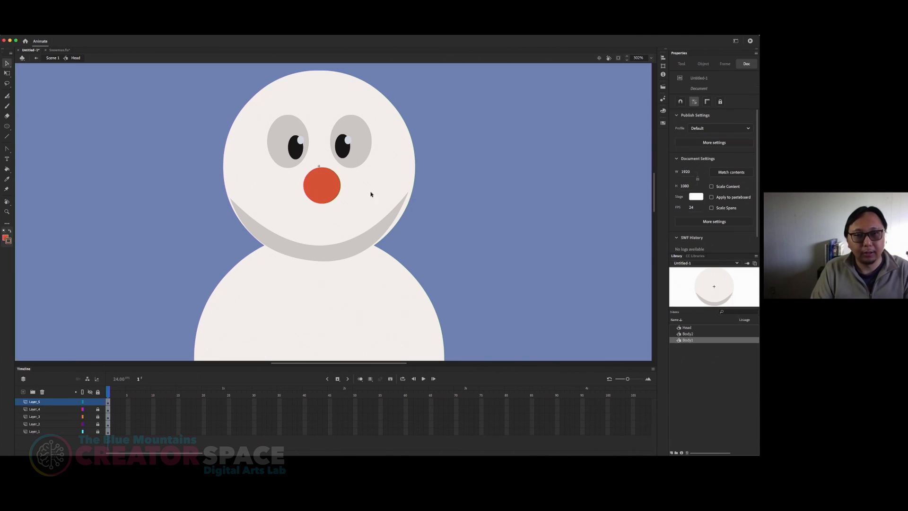
left_click(333, 196)
left_click_drag(331, 194, 332, 193)
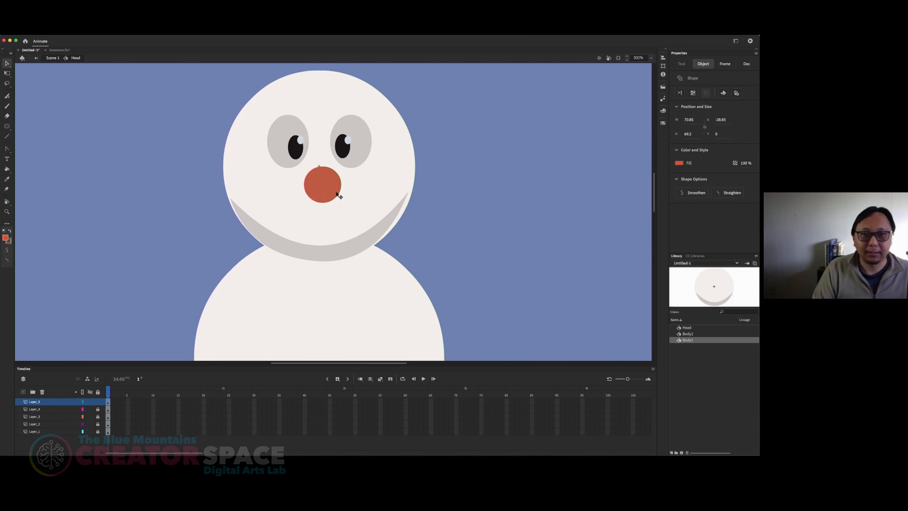
left_click(483, 172)
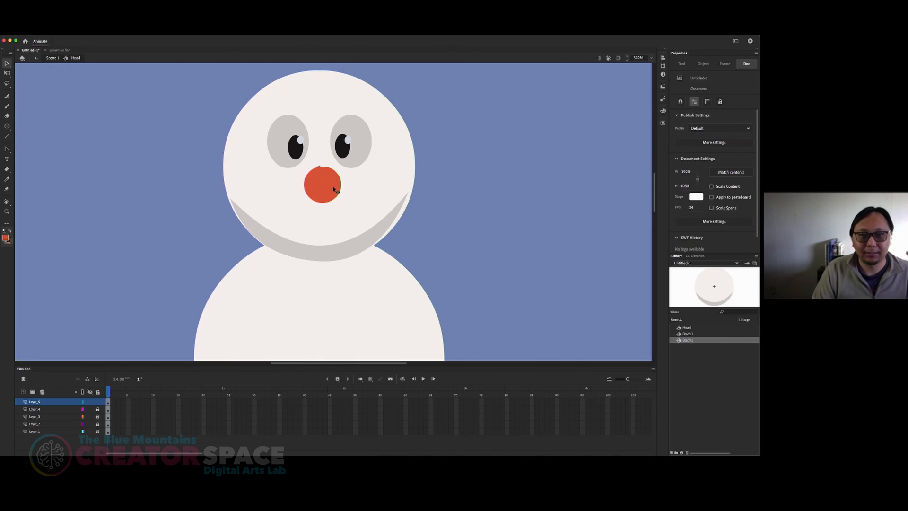
left_click_drag(325, 185, 324, 186)
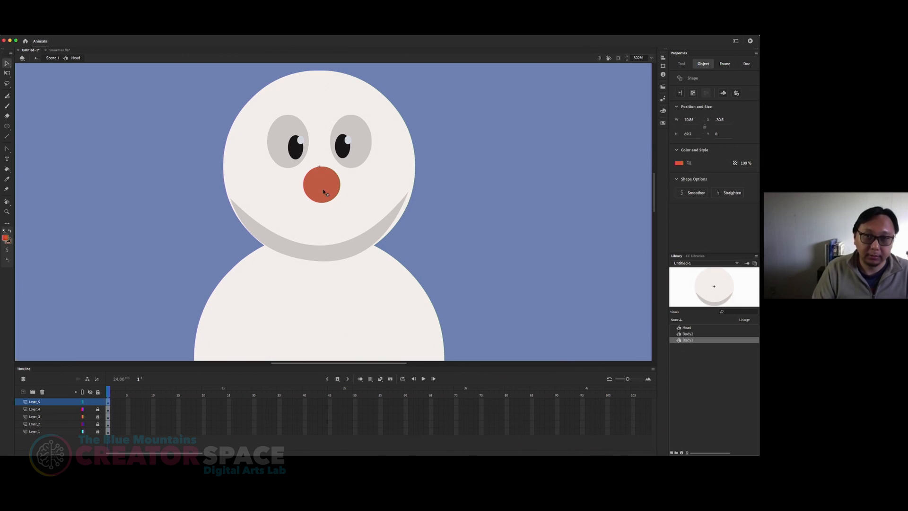
Step: Overlap progressively smaller copies of the nose circle toward its lower right, down to about 35 by 34 px, to form the tip
key("super+v")
left_click_drag(337, 217, 335, 193)
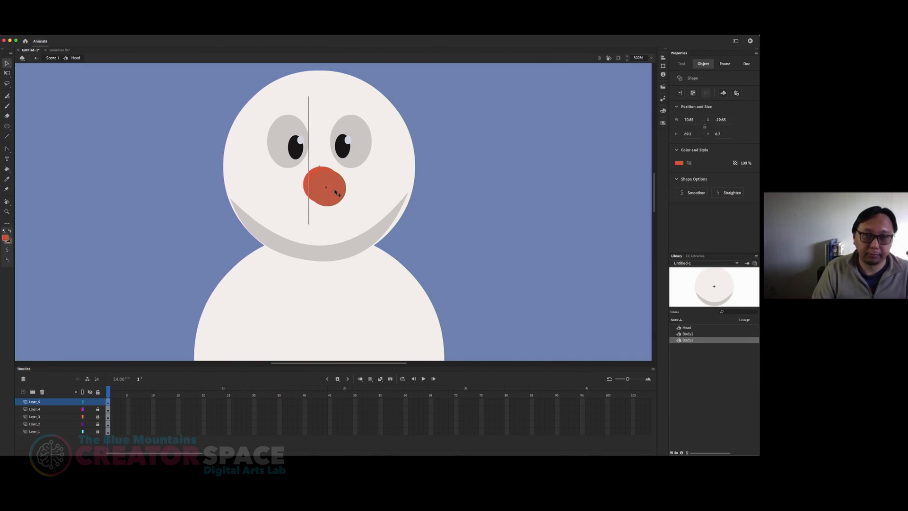
left_click_drag(336, 193, 336, 192)
key("q")
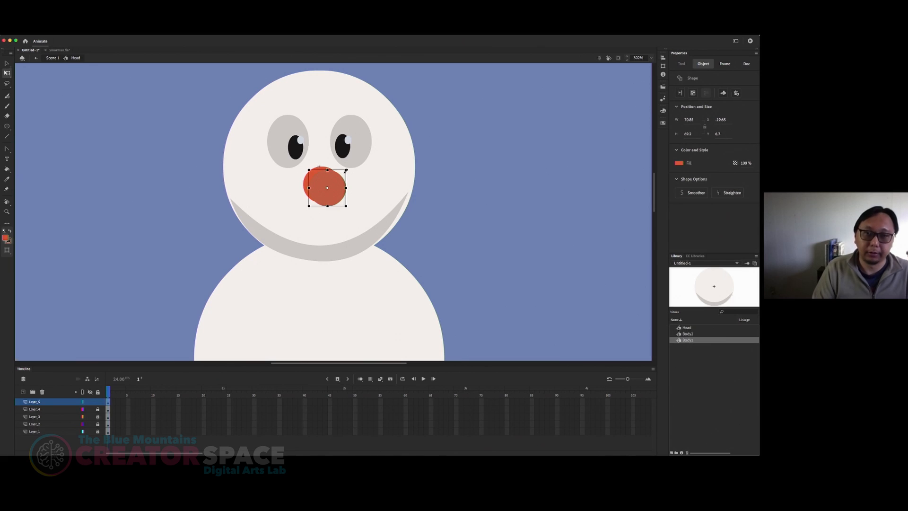
left_click_drag(346, 170, 338, 189)
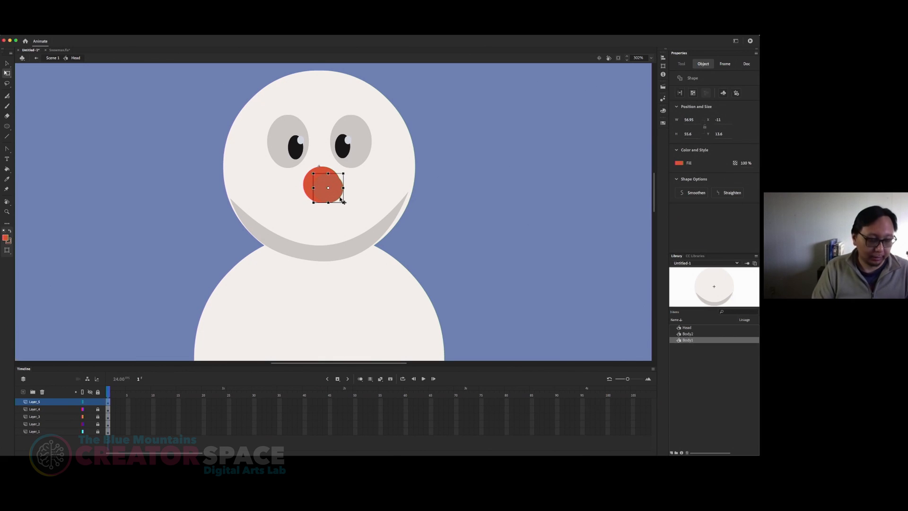
mouse_move(335, 186)
left_mouse_down()
mouse_move(342, 212)
mouse_move(351, 205)
mouse_move(348, 183)
left_mouse_up()
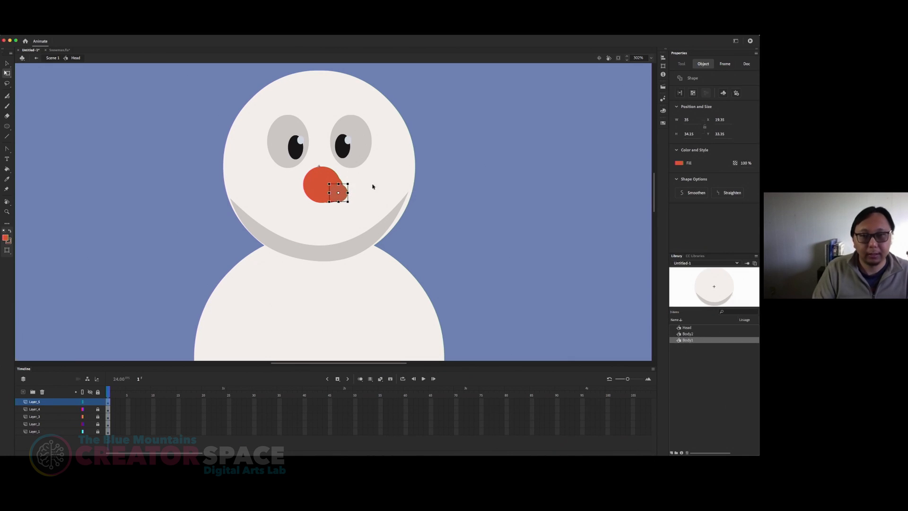
key("v")
left_click(429, 208)
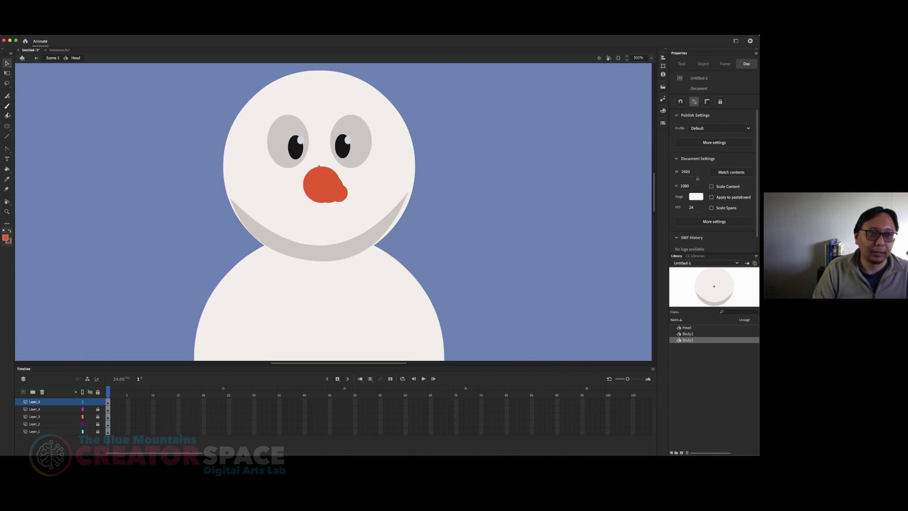
Step: Consult the finished snowman in Snowman.fla, and draw a line below the nose in Untitled-1, curved into a smile about 162 px wide
left_click(59, 50)
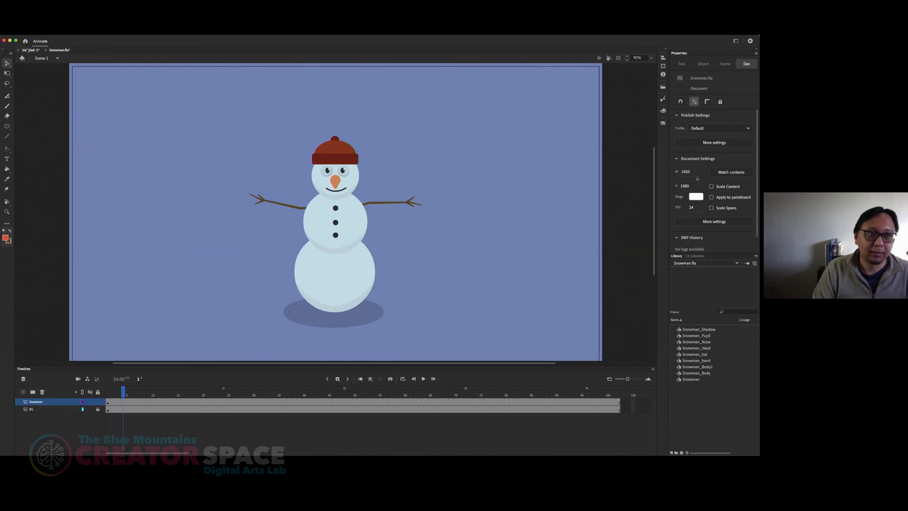
left_click(28, 50)
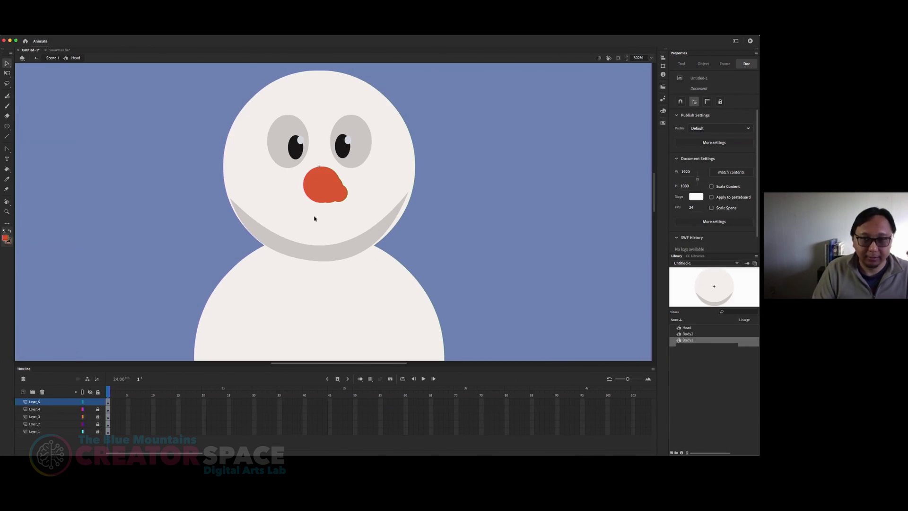
left_click(7, 130)
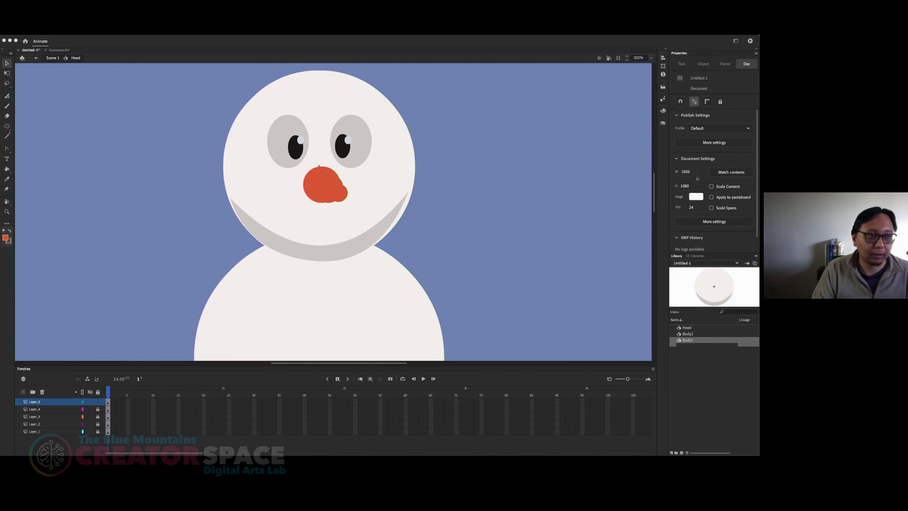
left_click(7, 137)
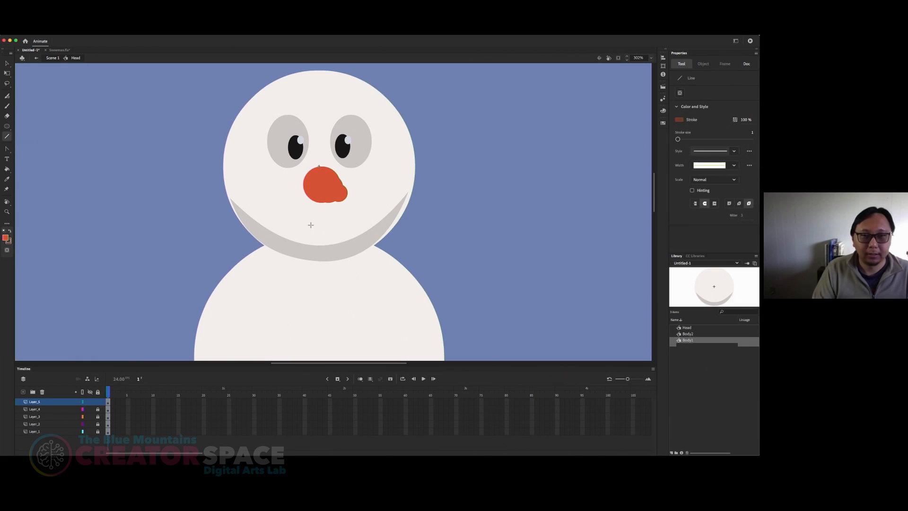
left_click_drag(281, 214, 370, 214)
key("v")
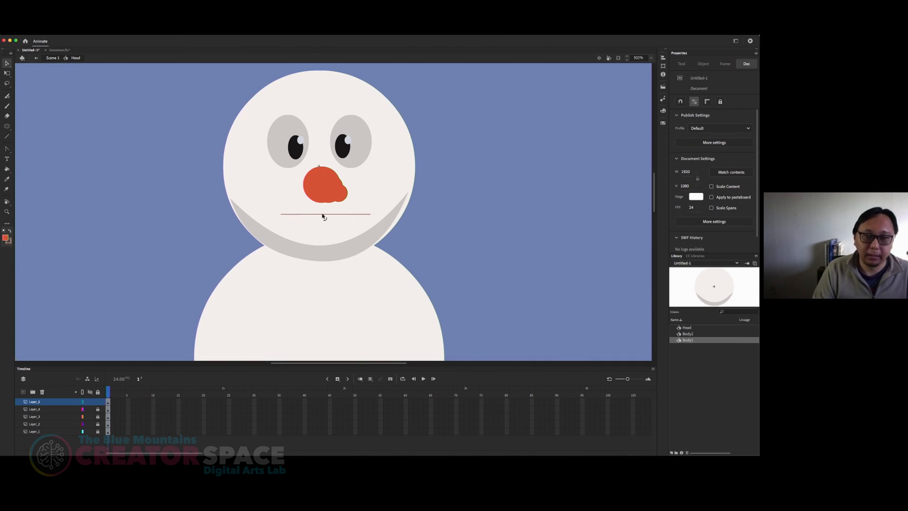
left_click_drag(322, 215, 325, 230)
left_click(357, 222)
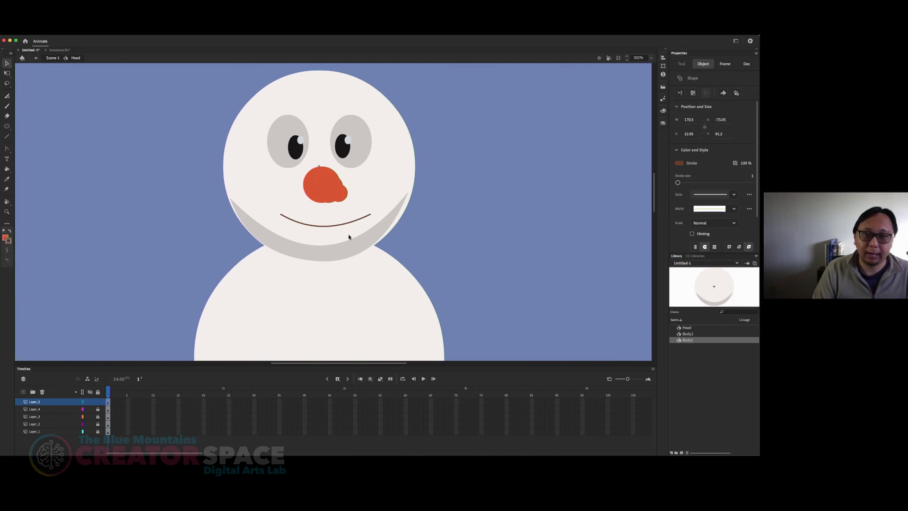
left_click(410, 240)
mouse_move(326, 227)
left_mouse_down()
mouse_move(326, 215)
mouse_move(326, 226)
left_mouse_up()
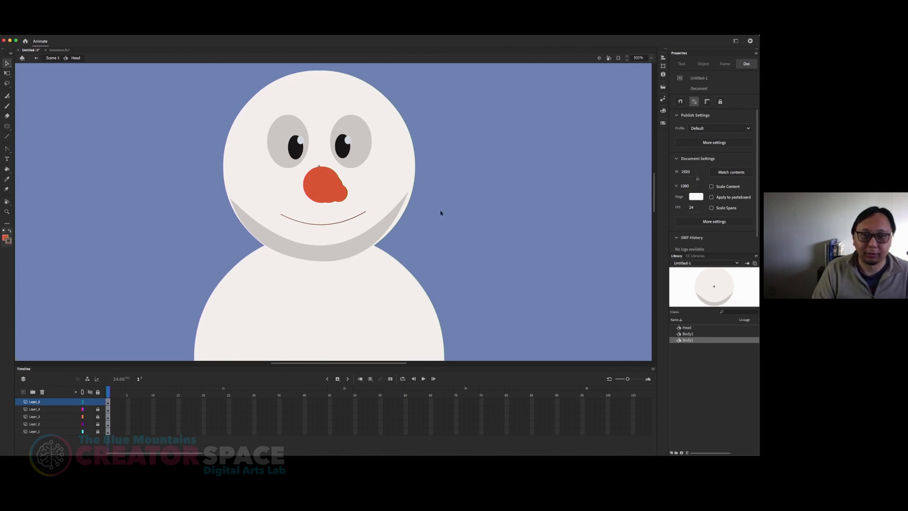
Step: Thicken the smile line by setting its stroke size to 10
left_click(333, 225)
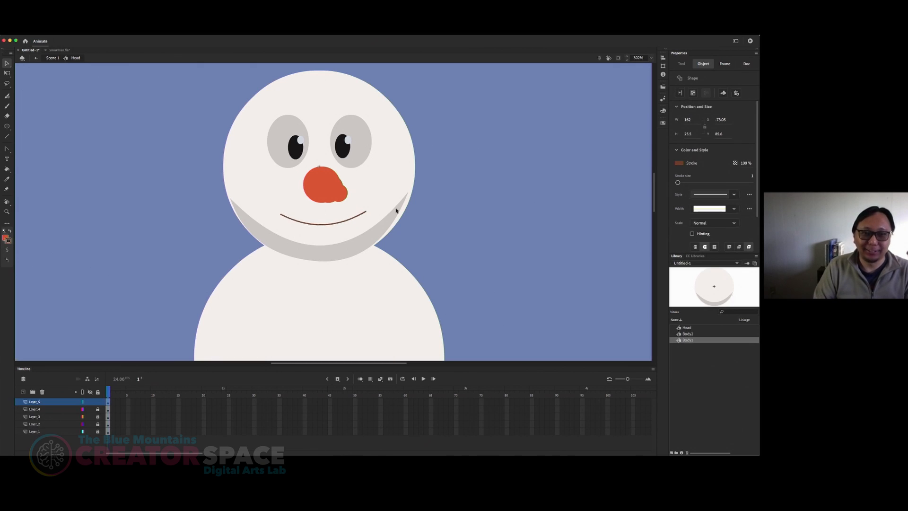
left_click(371, 219)
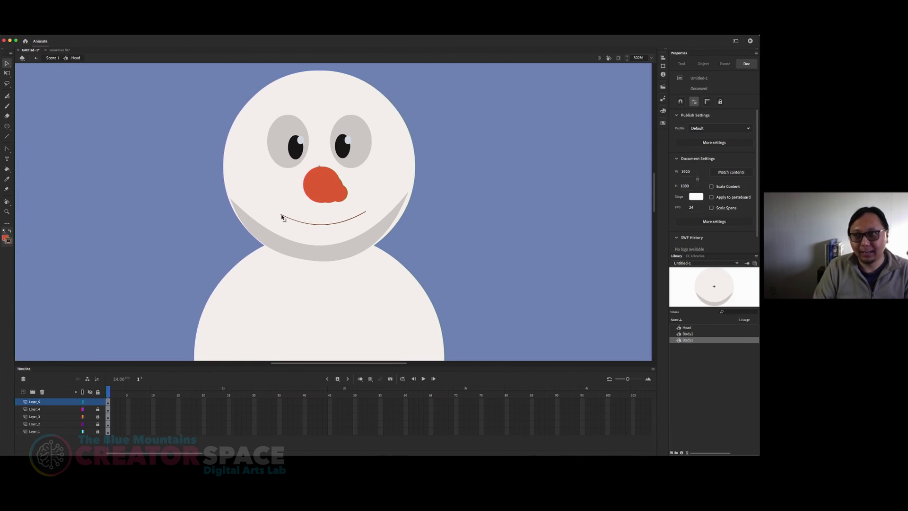
left_click(329, 225)
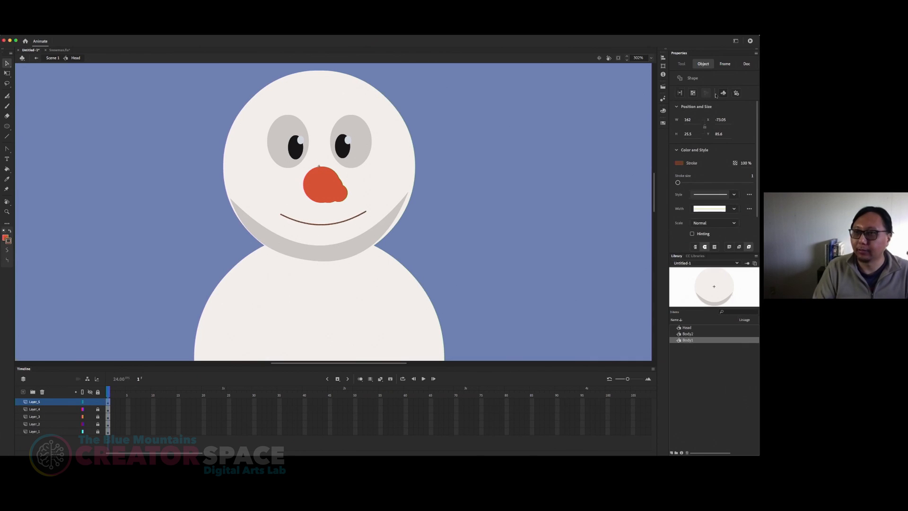
left_click(314, 217)
left_click(320, 224)
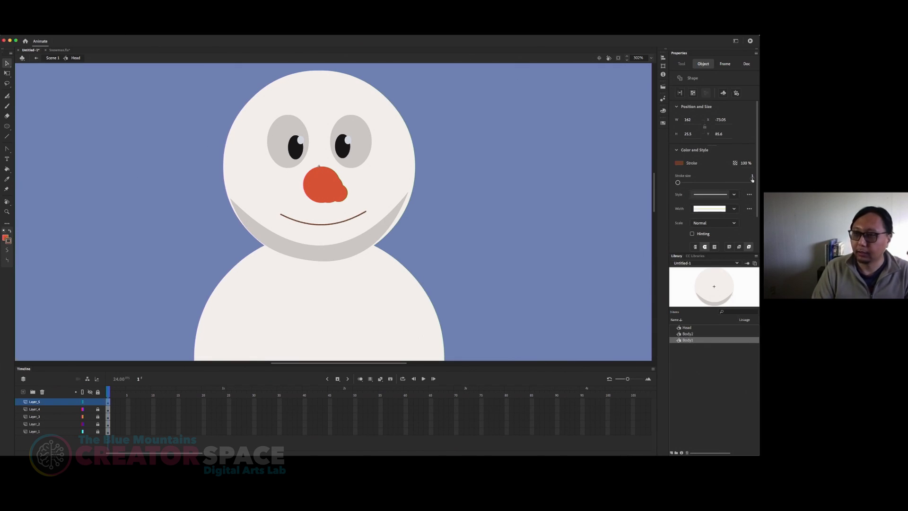
left_click_drag(678, 183, 682, 183)
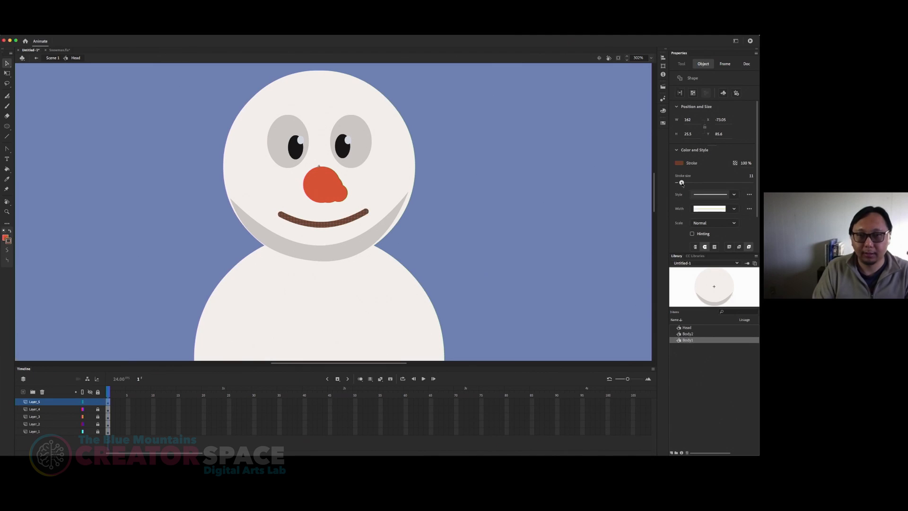
left_click(751, 176)
type("5")
key("Return")
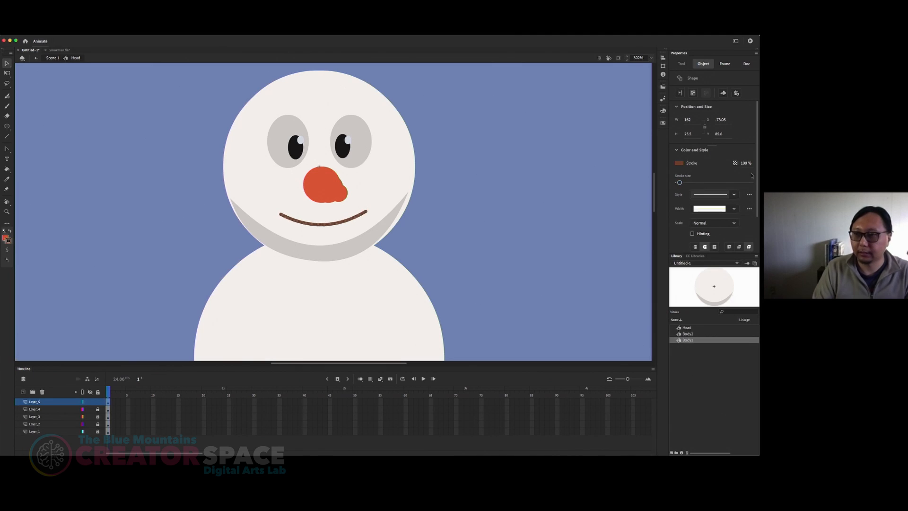
left_click(751, 175)
type("10")
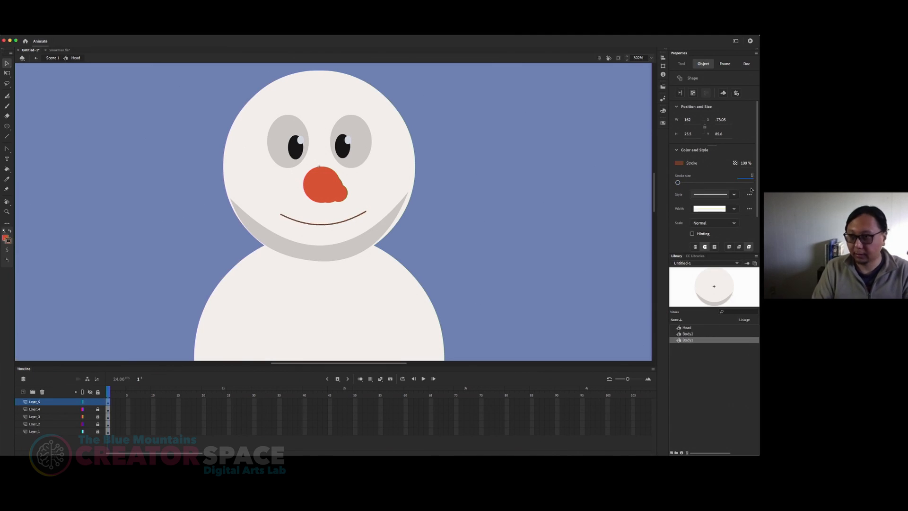
key("Return")
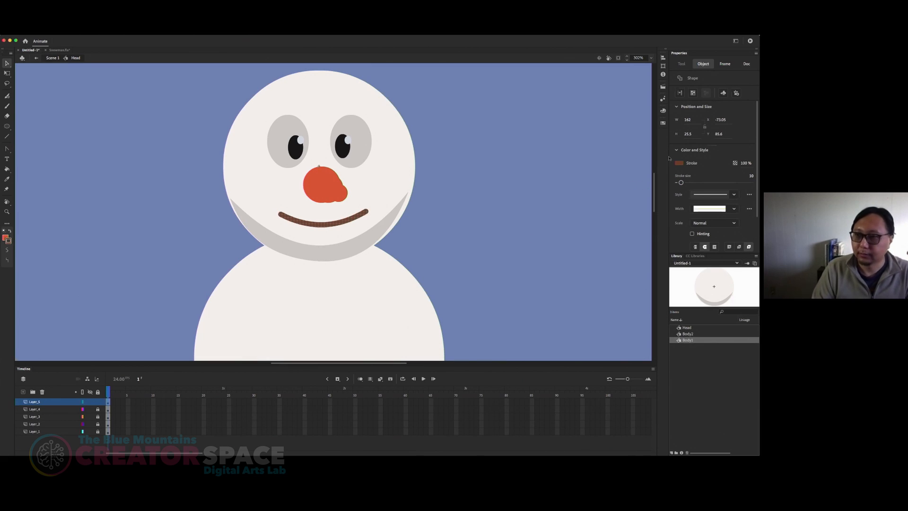
Step: Recolour the smile line's stroke to dark brown #321A14 and deselect it
left_click(681, 163)
left_click(682, 165)
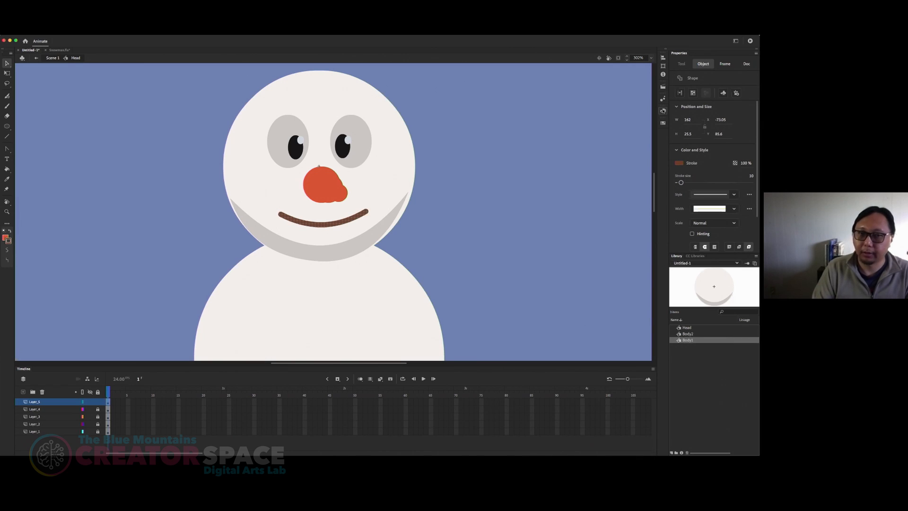
left_click(663, 110)
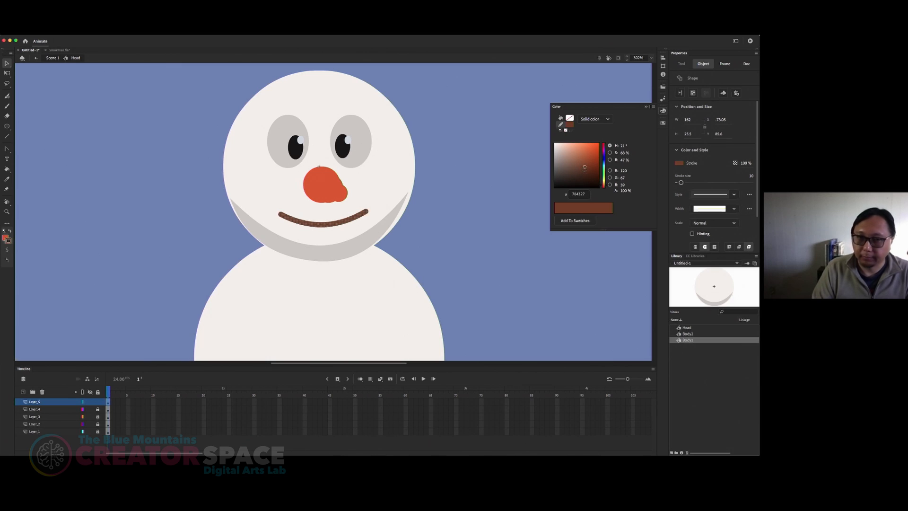
mouse_move(586, 173)
left_mouse_down()
mouse_move(605, 187)
mouse_move(581, 179)
left_mouse_up()
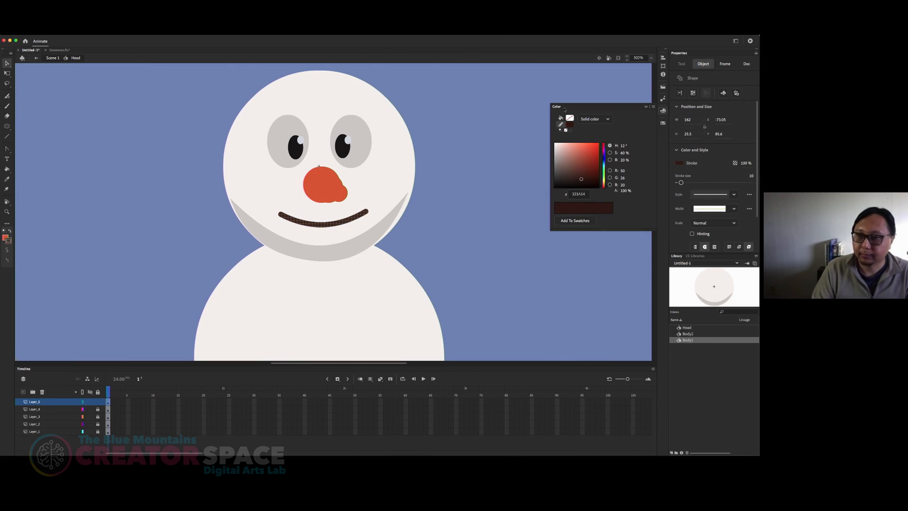
left_click(645, 107)
left_click(466, 234)
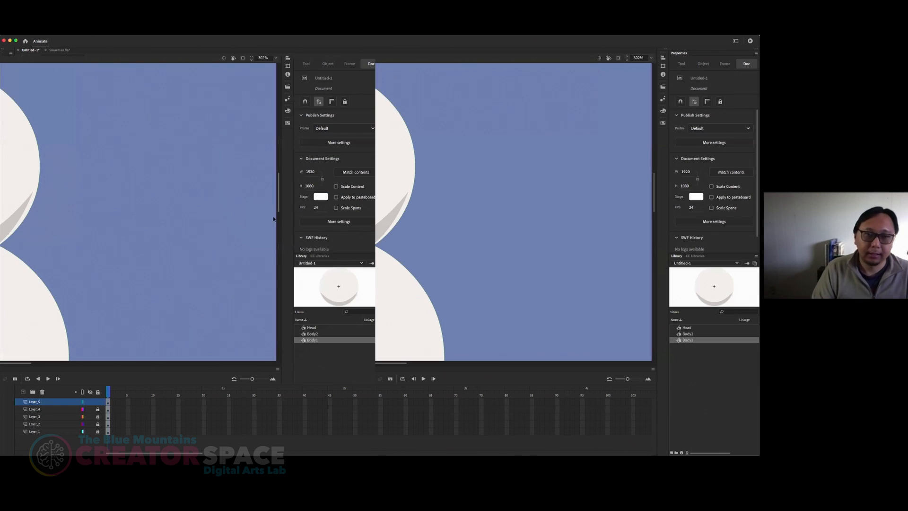
Step: Examine the whole snowman on the stage, checking the face and both body balls up close and from afar
key("super+minus")
key("super+minus")
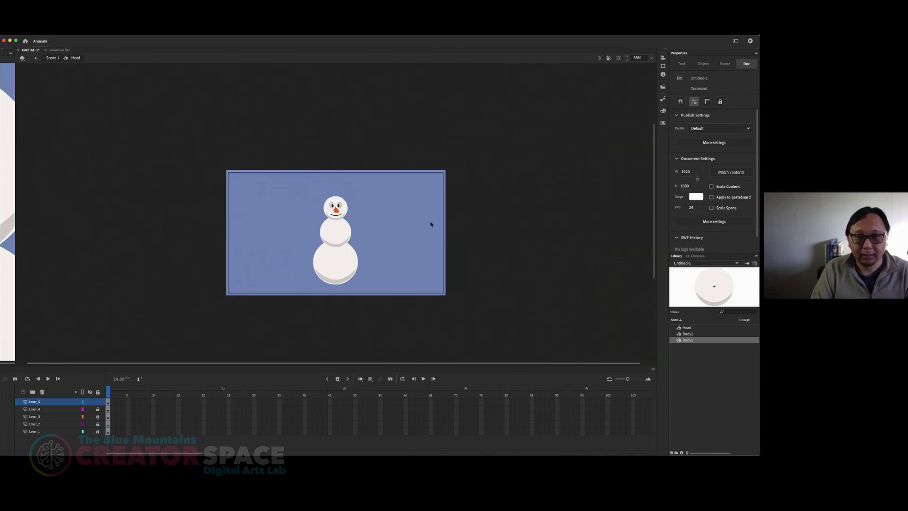
left_click_drag(402, 239, 399, 238)
key("super+equal")
key("super+equal")
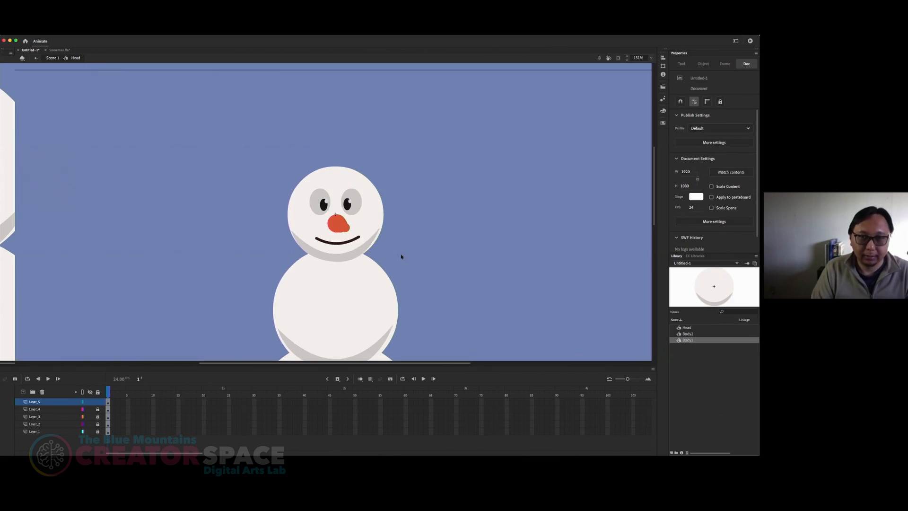
scroll(399, 247, "down", 4)
scroll(373, 212, "down", 2)
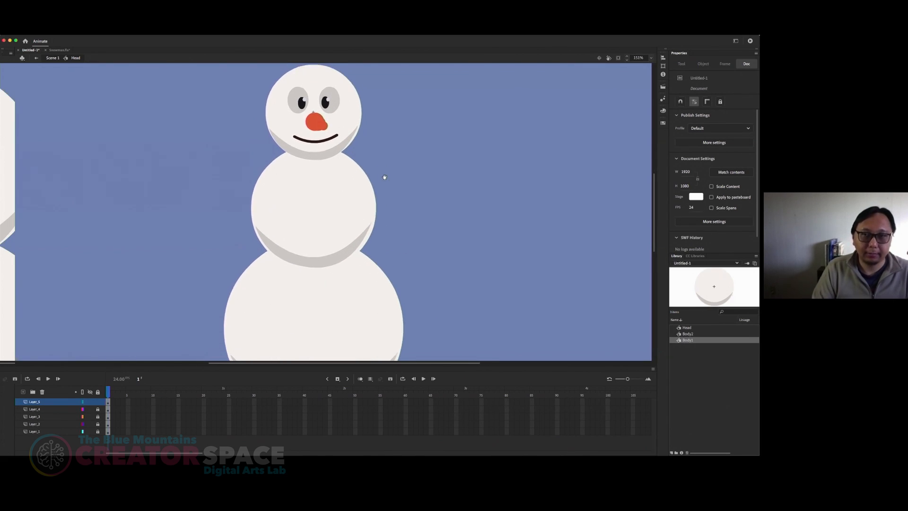
scroll(381, 209, "left", 1)
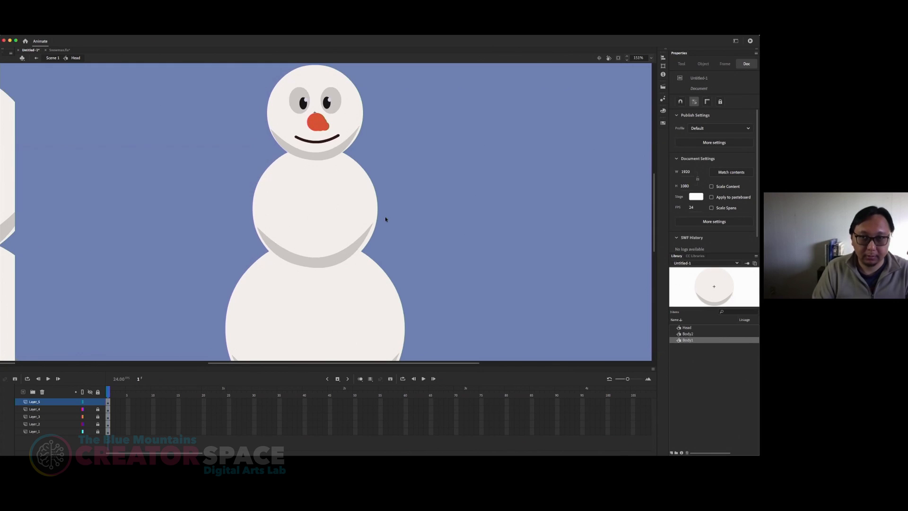
key("super+minus")
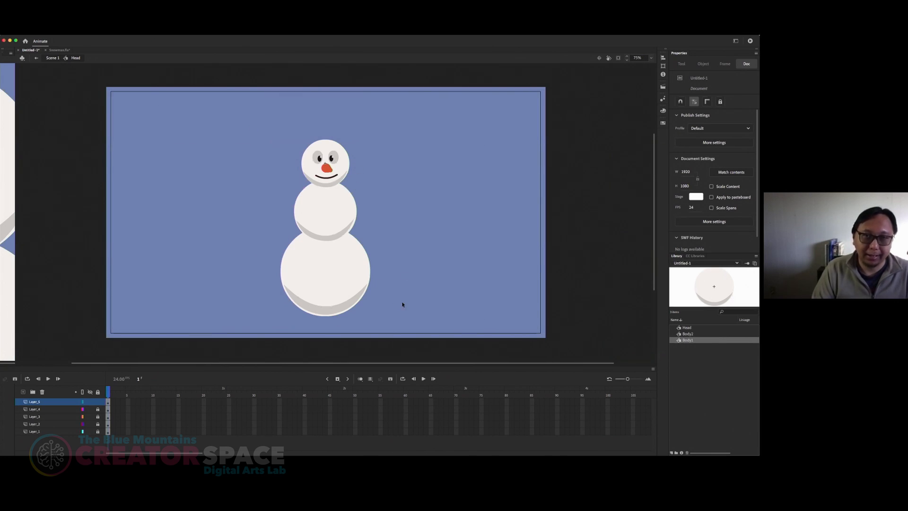